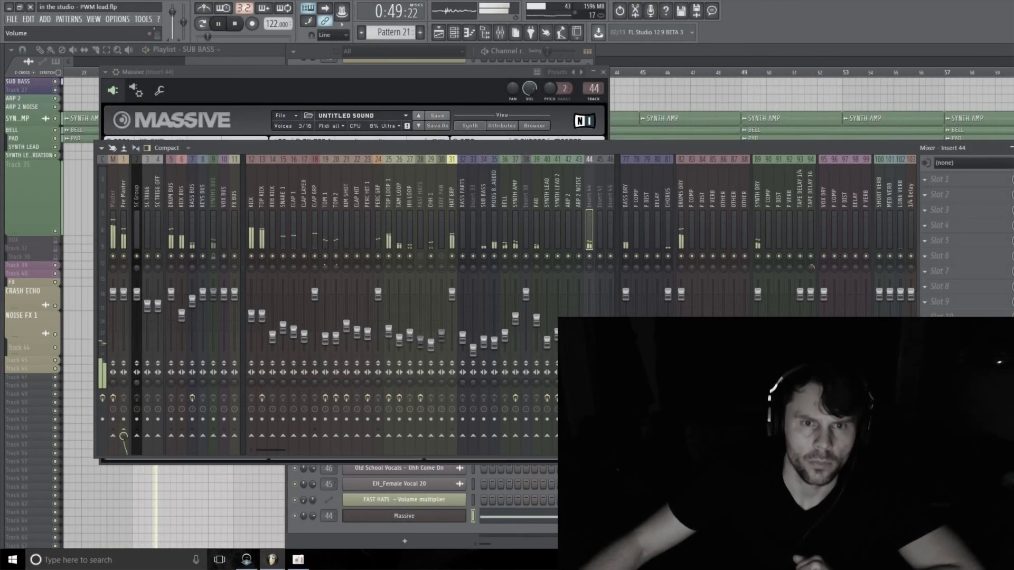
Step: In the Massive window, nudge Filter 1 cutoff up to 50, then settle it at 45
click(313, 134)
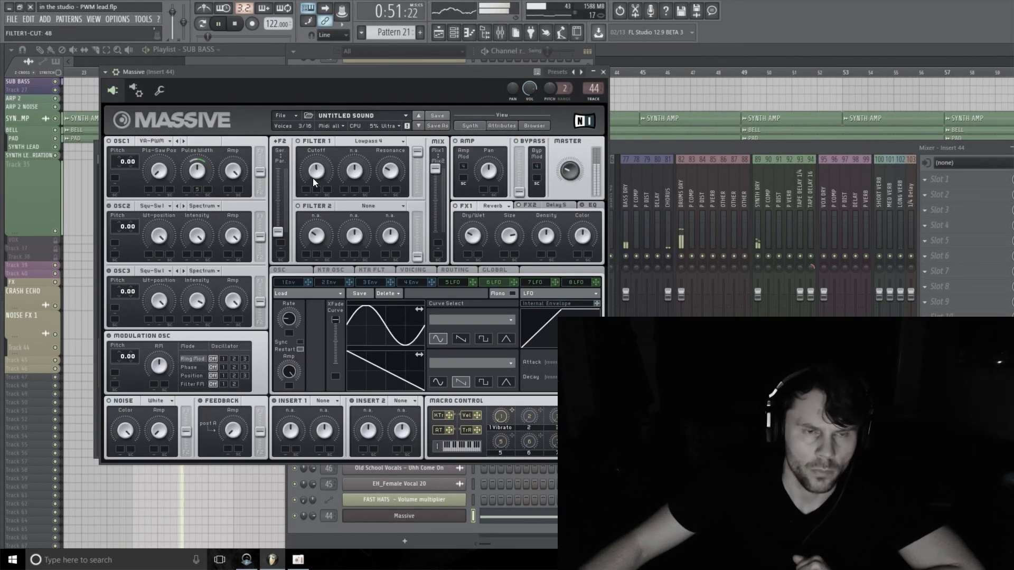
drag(313, 179, 322, 175)
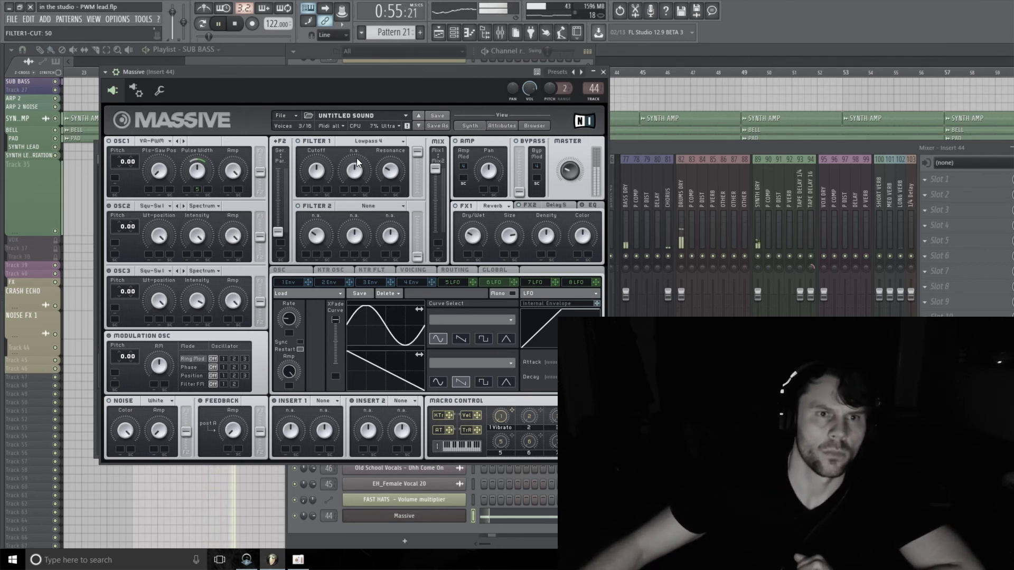
mouse_move(318, 166)
mouse_down()
mouse_move(315, 176)
mouse_move(332, 156)
mouse_up()
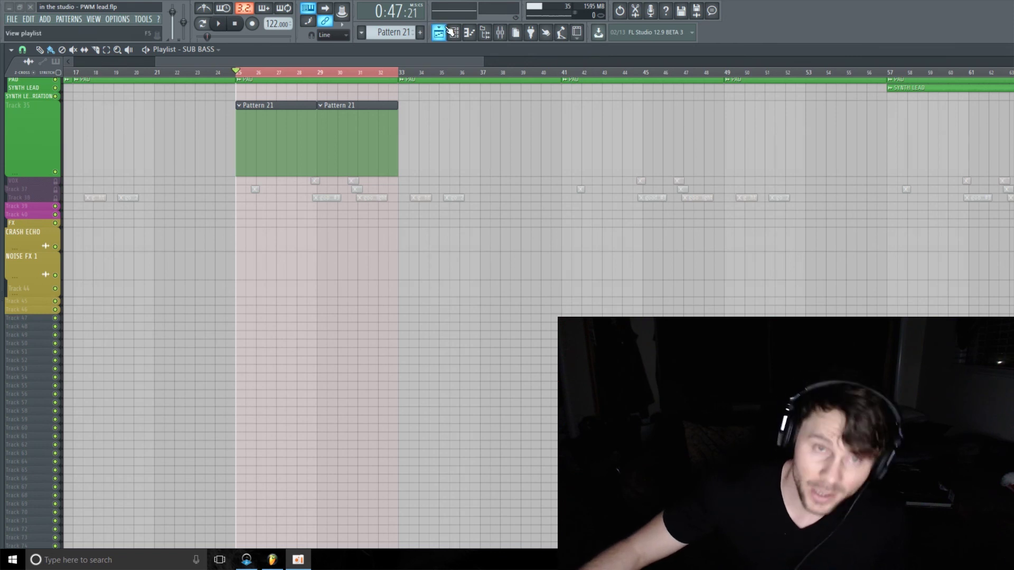
Step: Open Massive on channel 44, reposition its window and load a fresh Untitled Sound
click(462, 36)
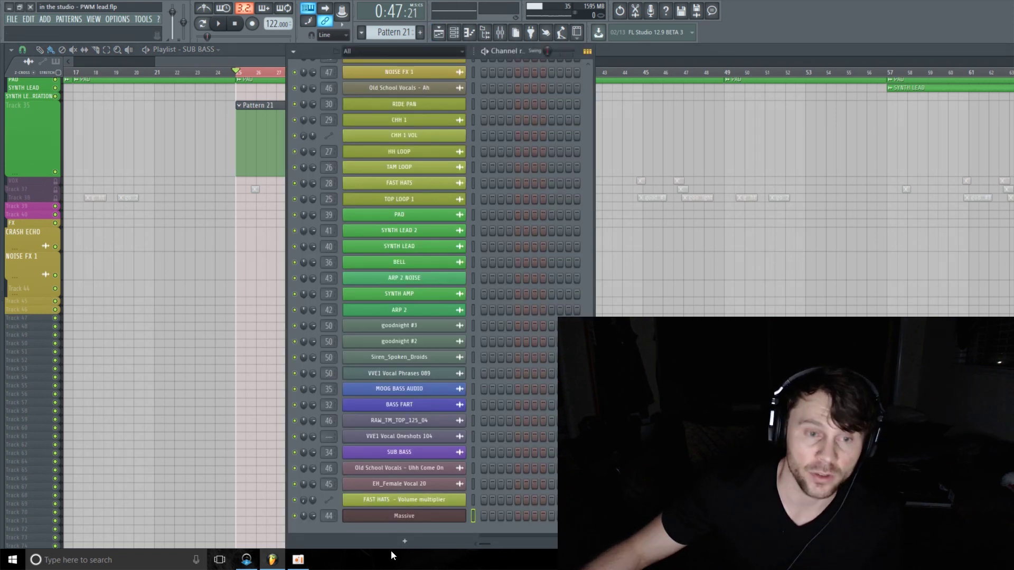
click(420, 516)
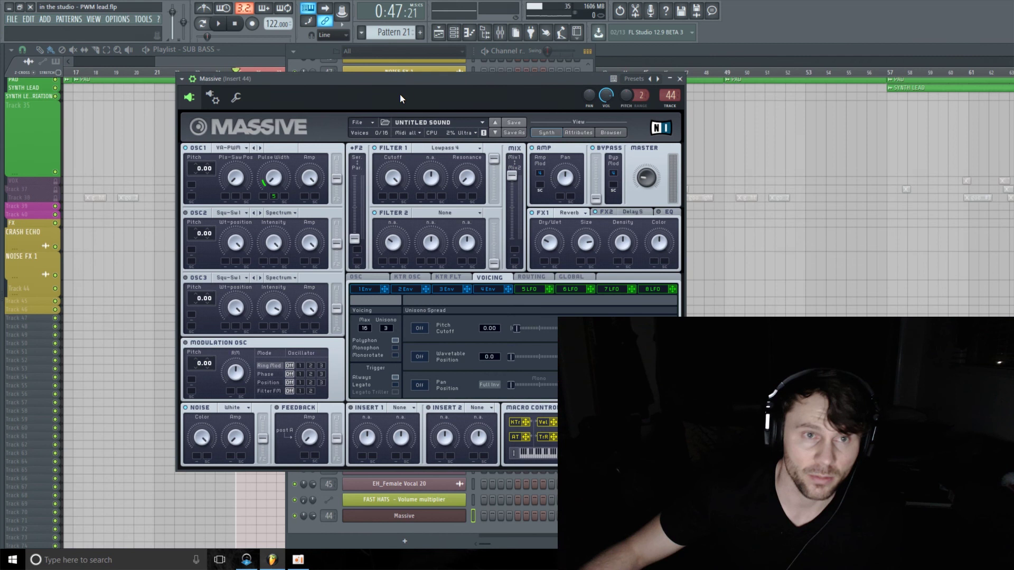
drag(401, 94, 369, 77)
click(335, 101)
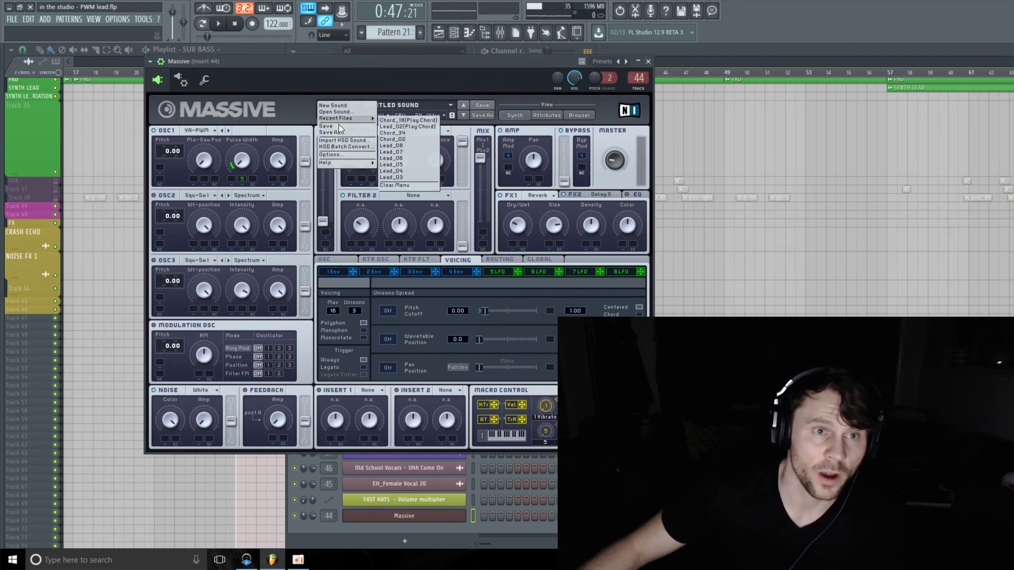
click(344, 109)
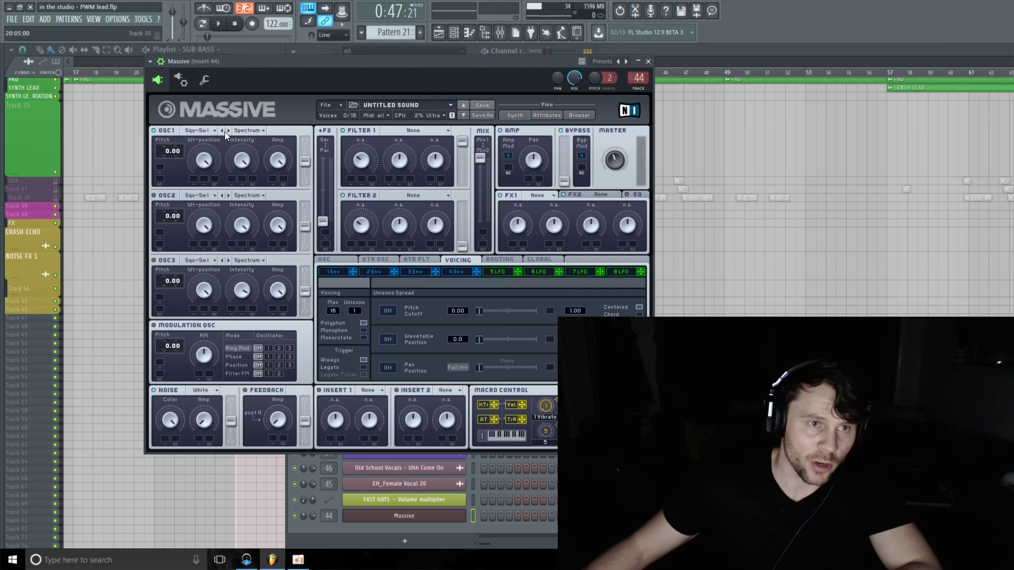
Step: Switch oscillator 1 to the VA-PWM pulse-saw wavetable with pulse width at 50
click(212, 132)
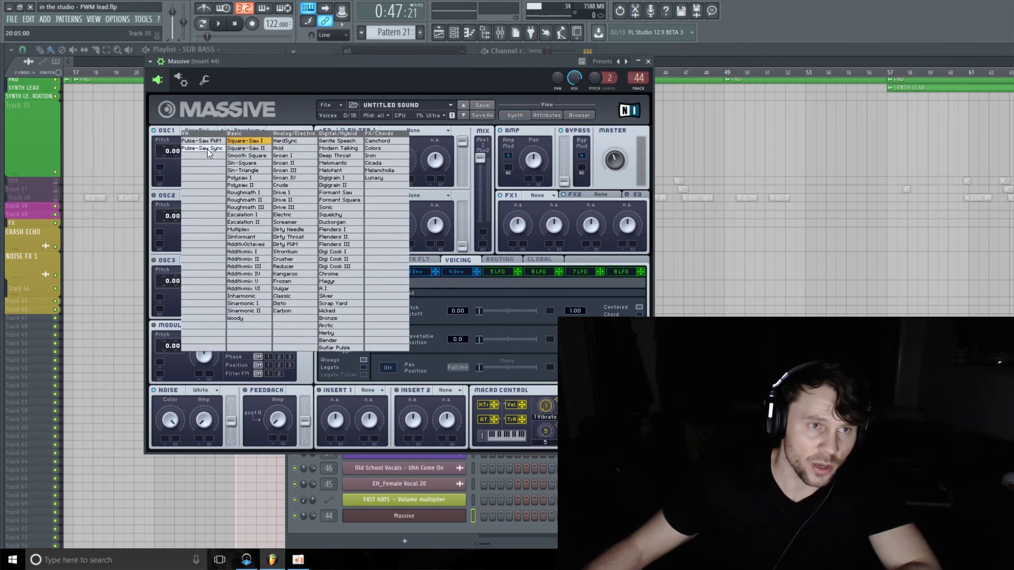
click(211, 142)
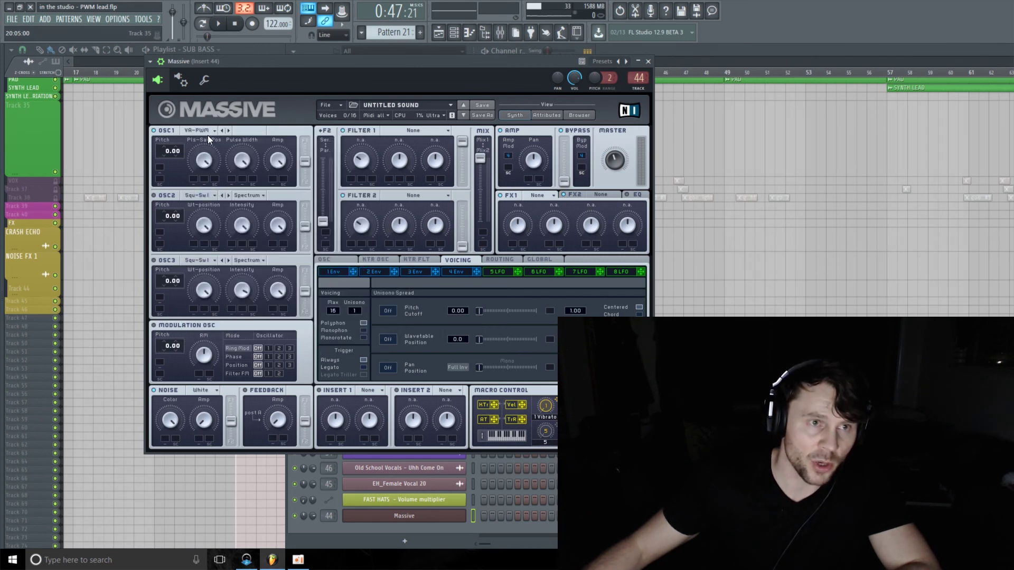
click(212, 132)
click(211, 142)
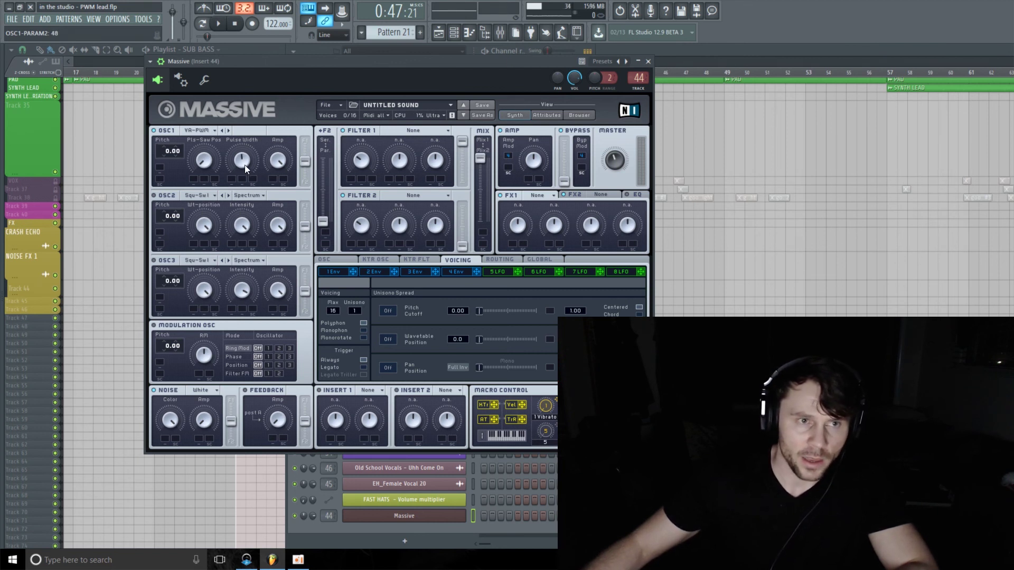
drag(246, 160, 246, 162)
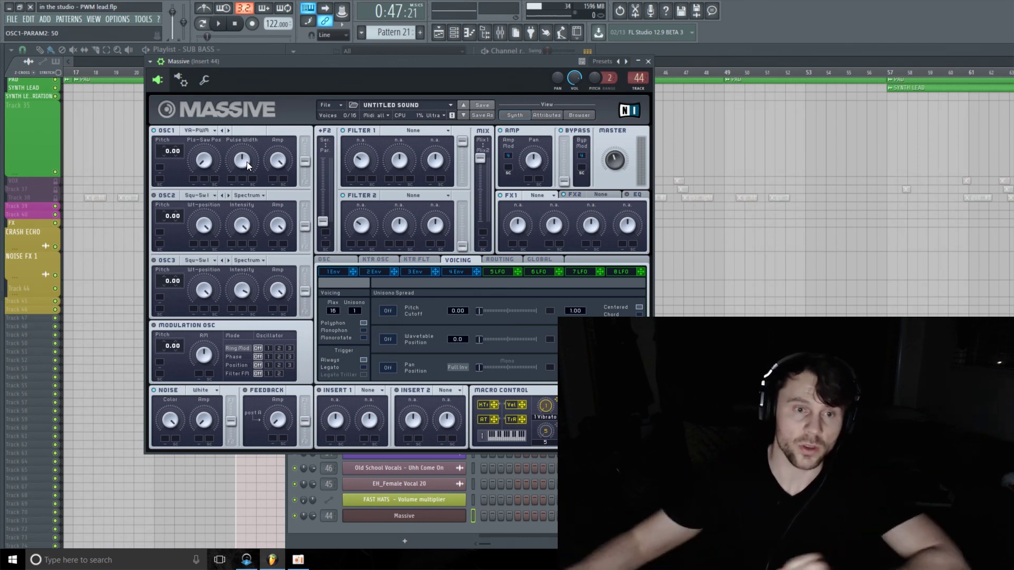
Step: Route LFO 5 to modulate oscillator 1's Pulse Width
drag(385, 64, 346, 58)
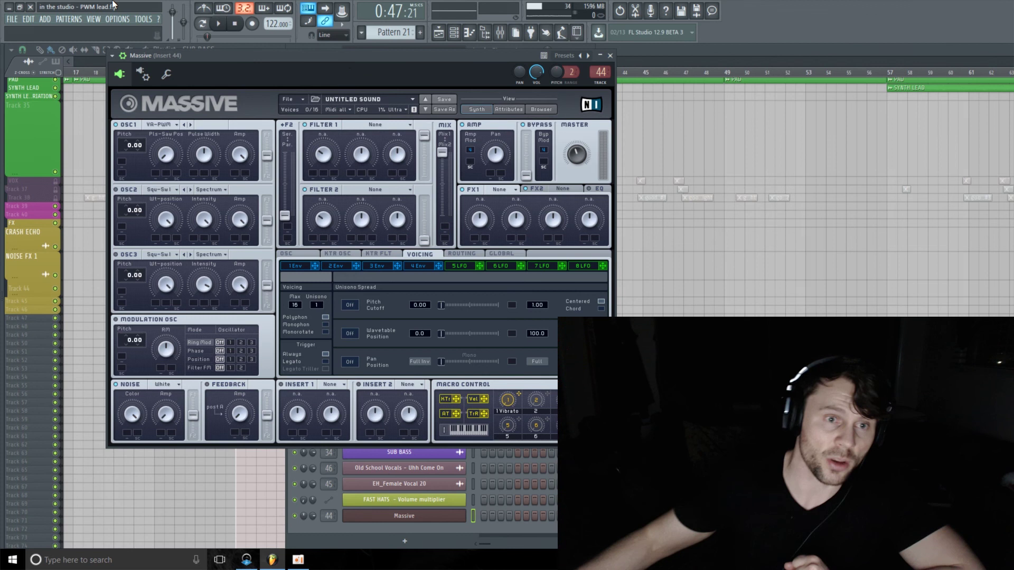
drag(293, 59, 288, 67)
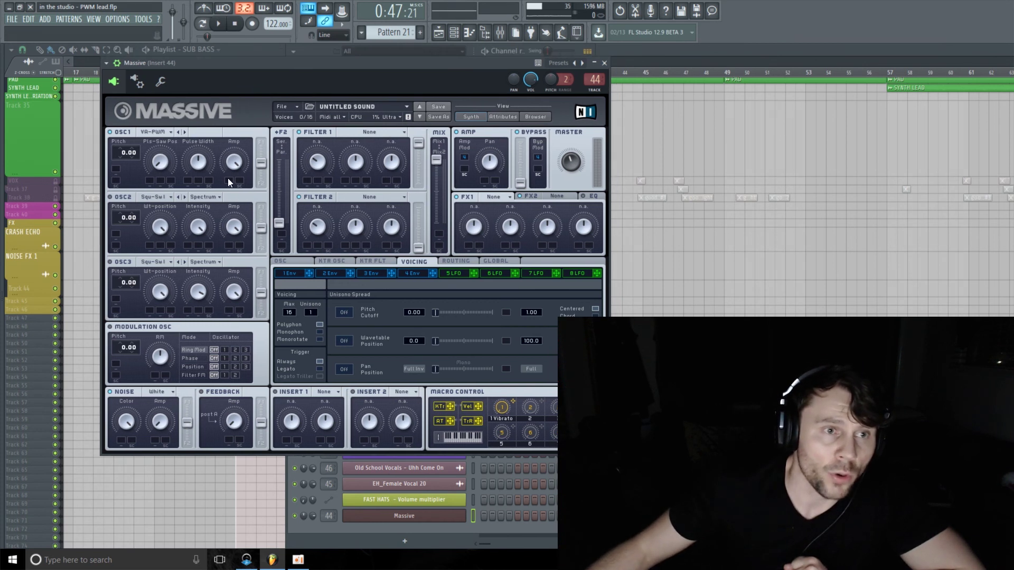
click(199, 165)
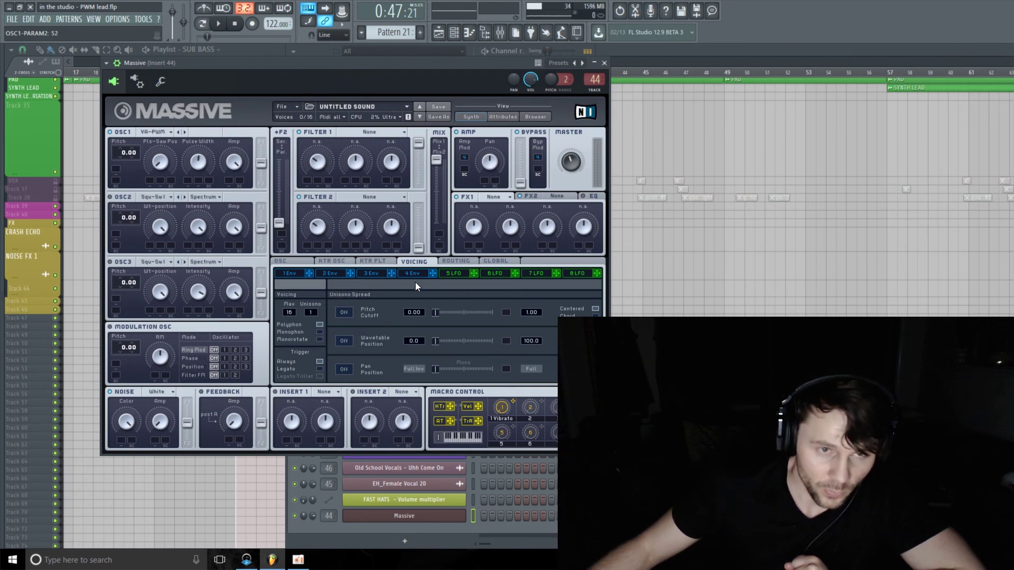
drag(473, 274, 431, 149)
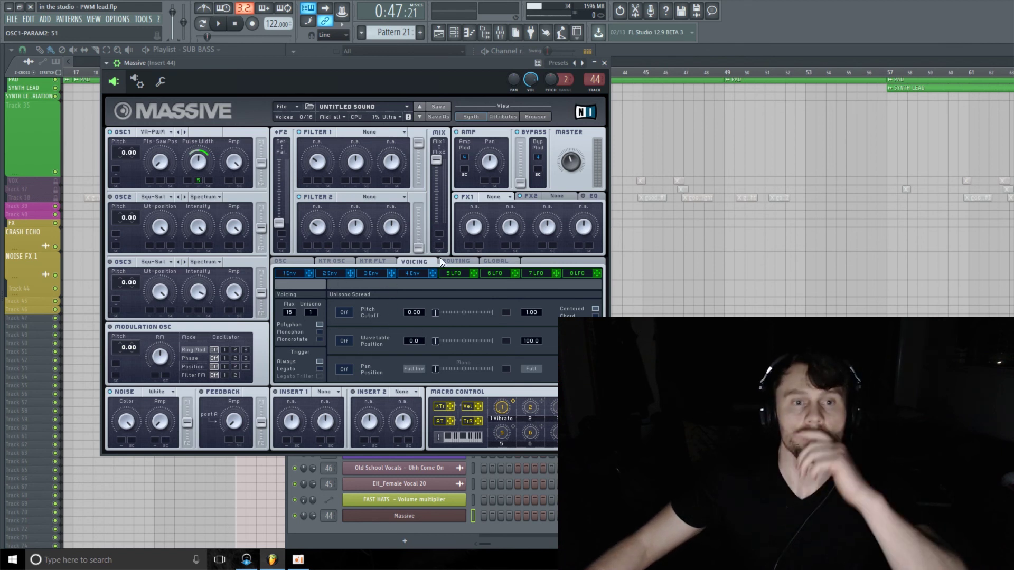
Step: Give LFO 5 a triangle shape and raise its XFade Curve amount
click(460, 273)
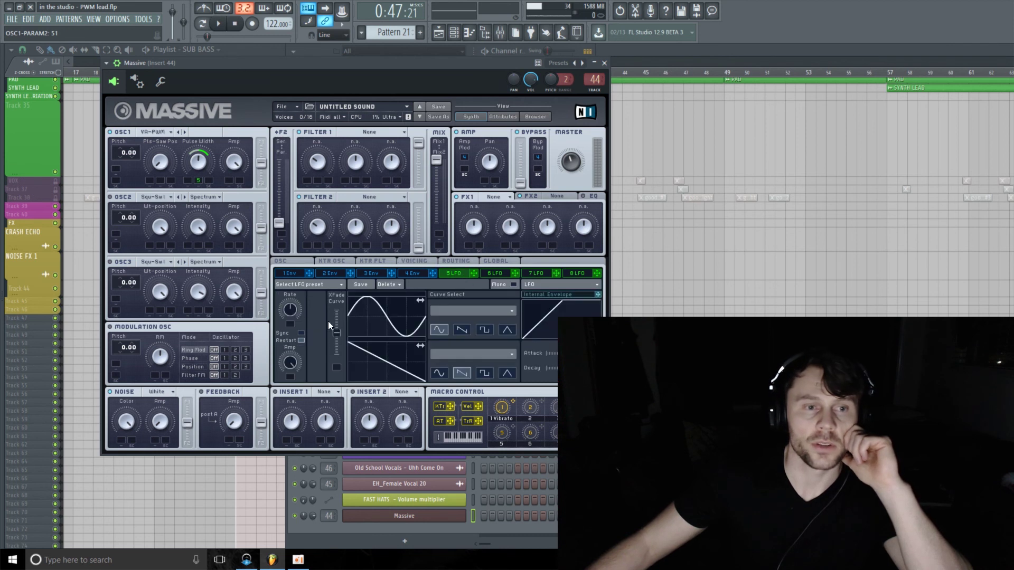
drag(336, 337, 336, 313)
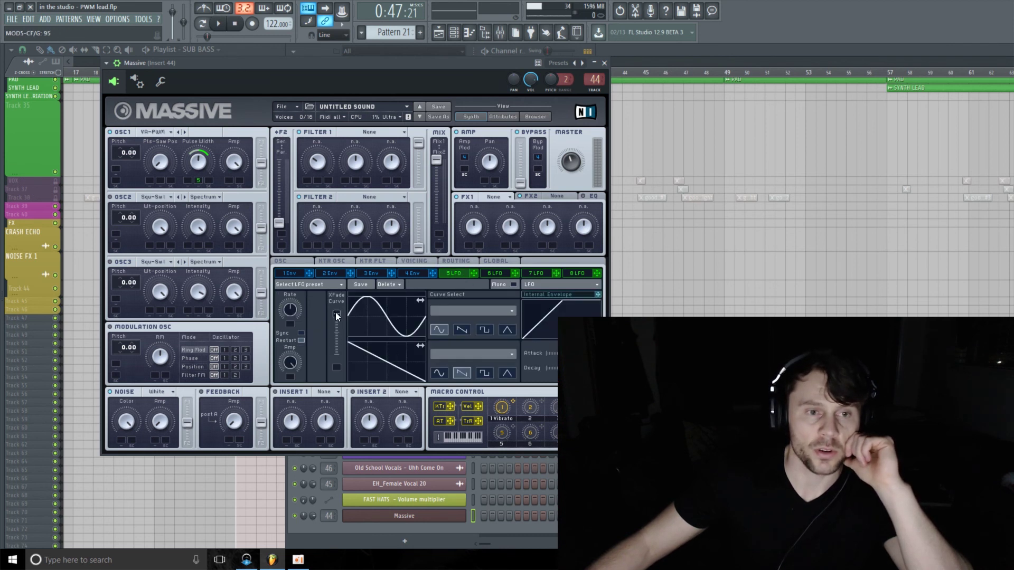
click(508, 330)
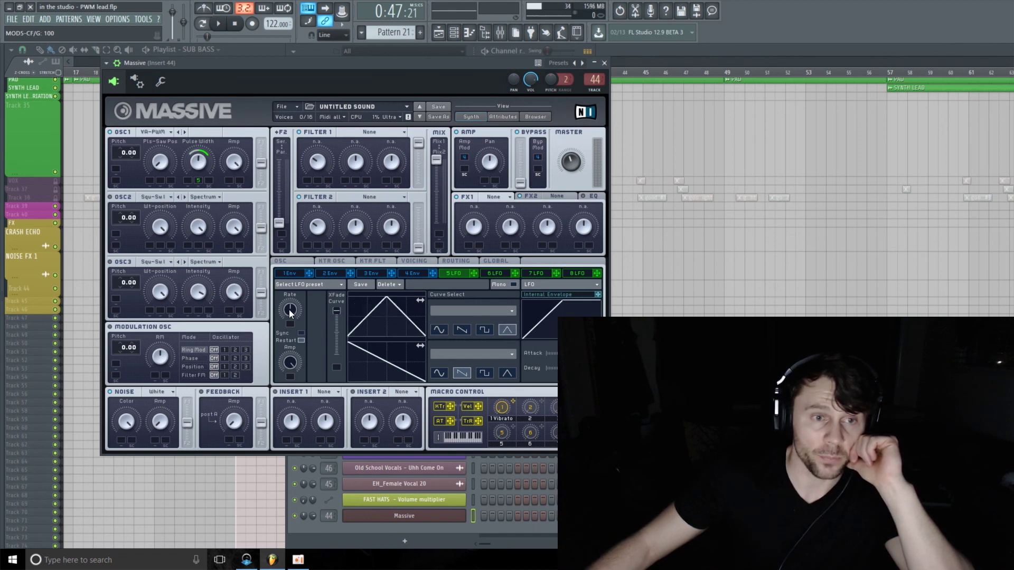
Step: Set LFO 5's rate to about 16
drag(290, 310, 283, 322)
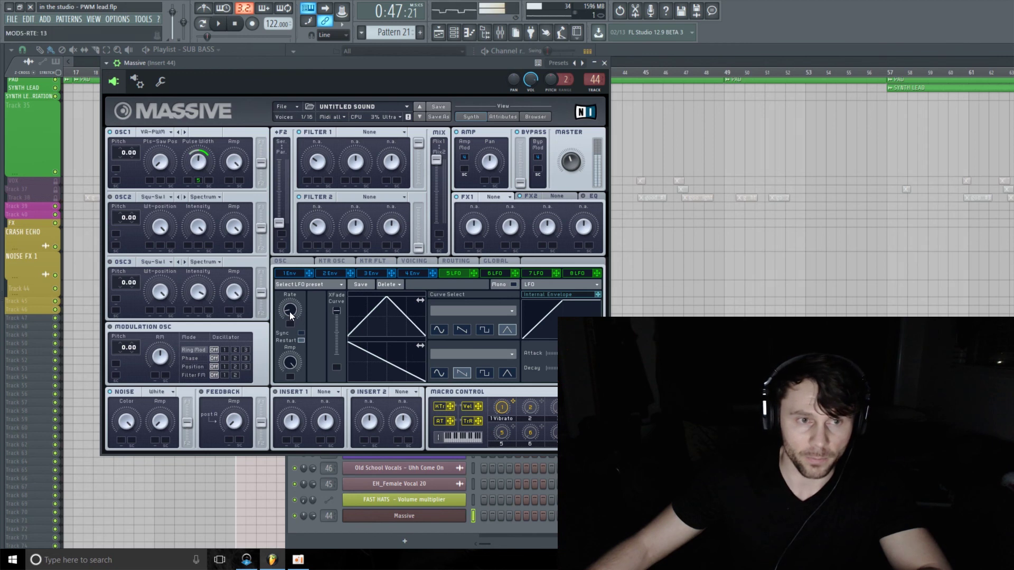
mouse_move(289, 311)
mouse_down()
mouse_move(303, 250)
mouse_move(300, 312)
mouse_move(290, 309)
mouse_up()
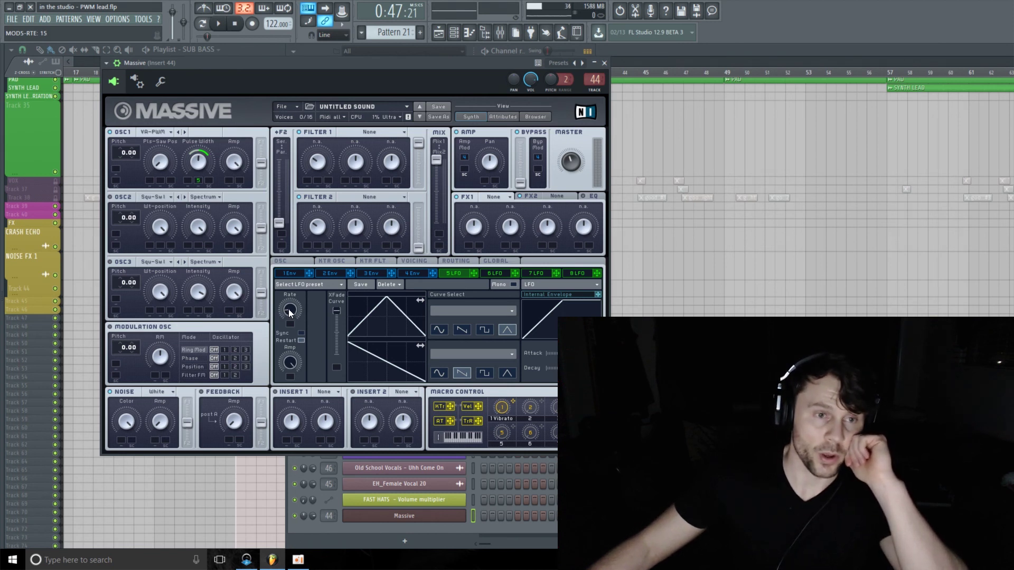
drag(290, 311, 289, 309)
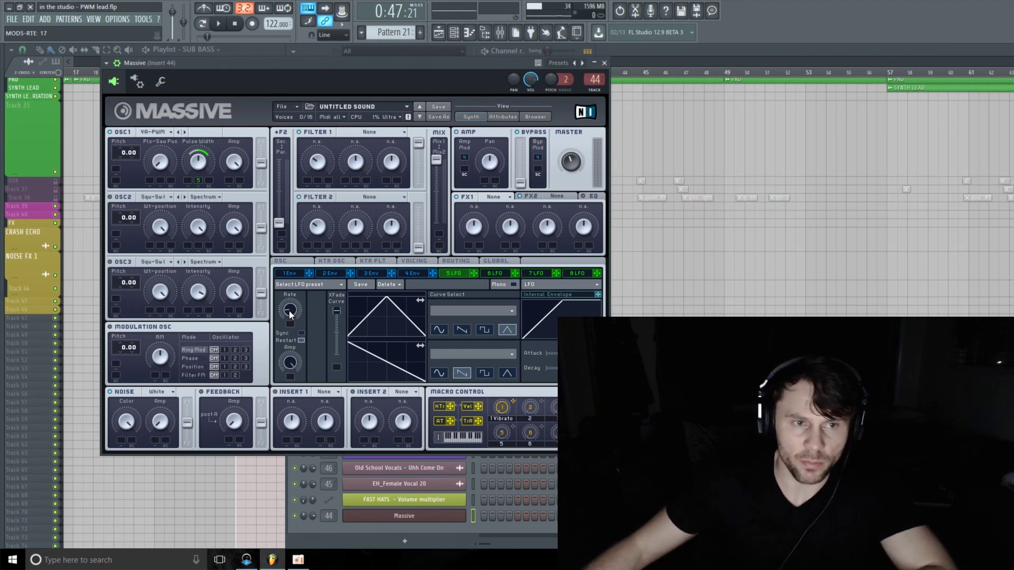
mouse_move(290, 311)
mouse_down()
mouse_move(296, 257)
mouse_move(288, 319)
mouse_up()
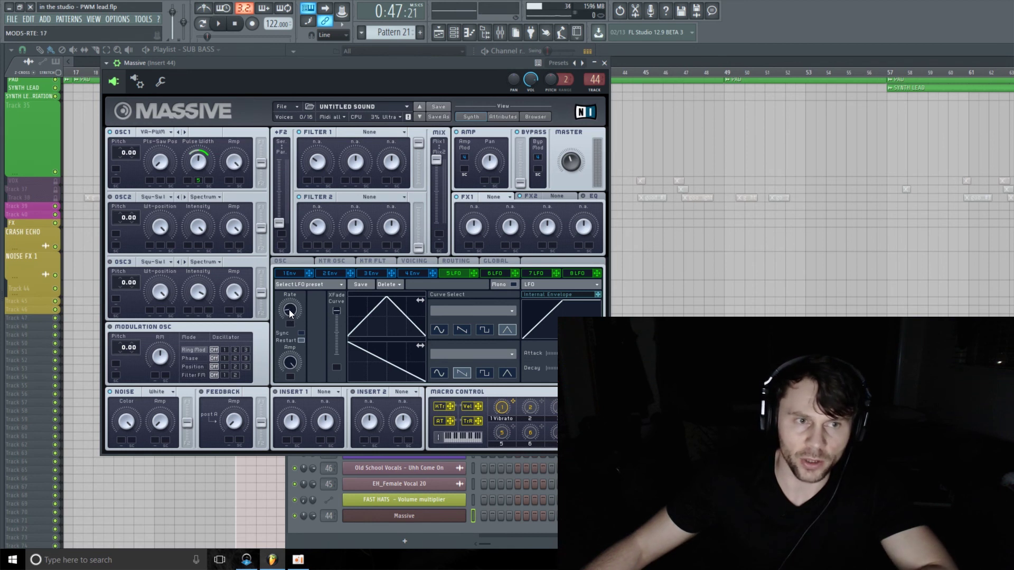
drag(289, 311, 287, 314)
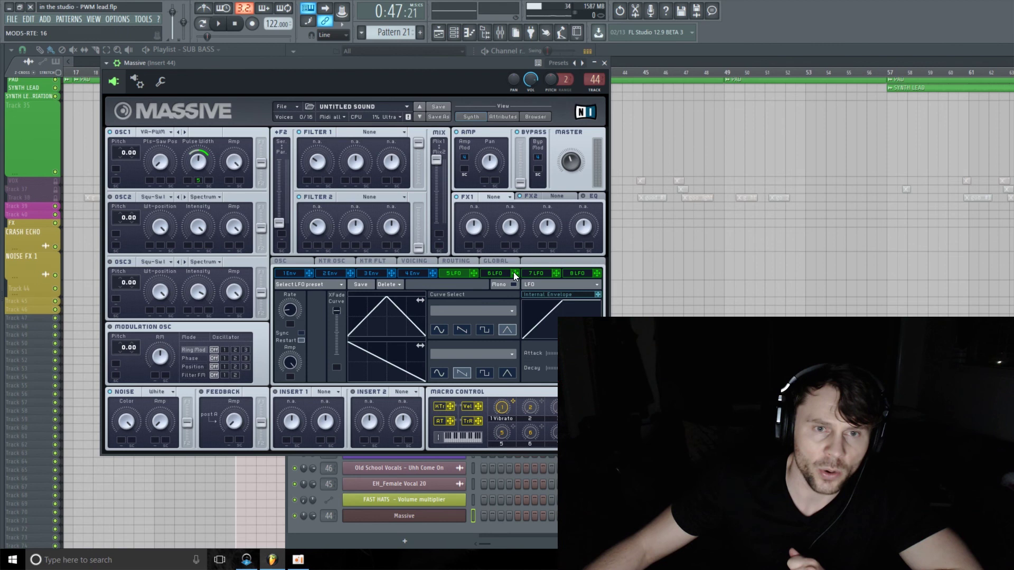
Step: Route LFO 6 to LFO 5's rate and shape LFO 6's crossfade curve toward a smooth sine
drag(509, 222, 290, 324)
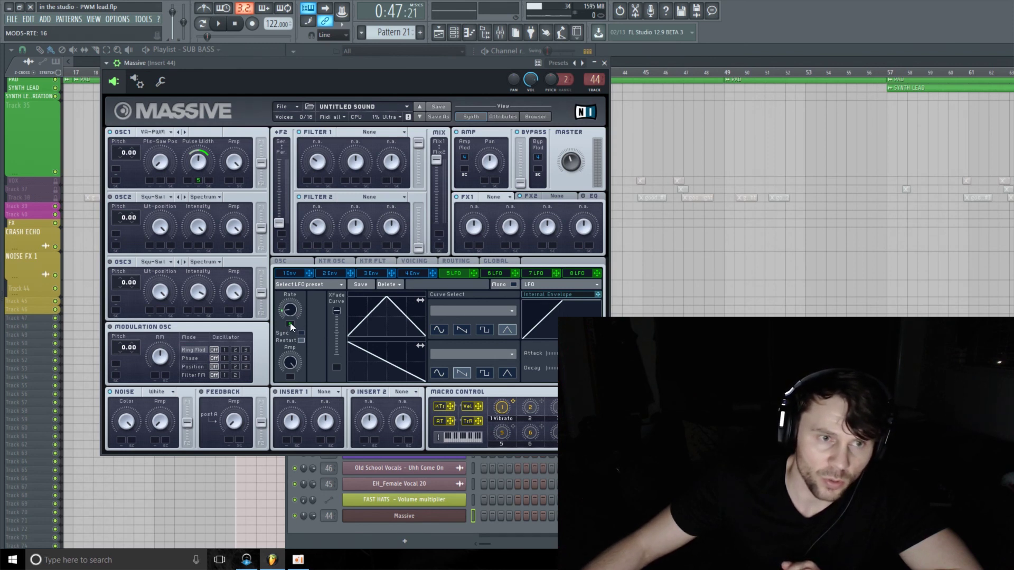
drag(291, 323, 291, 320)
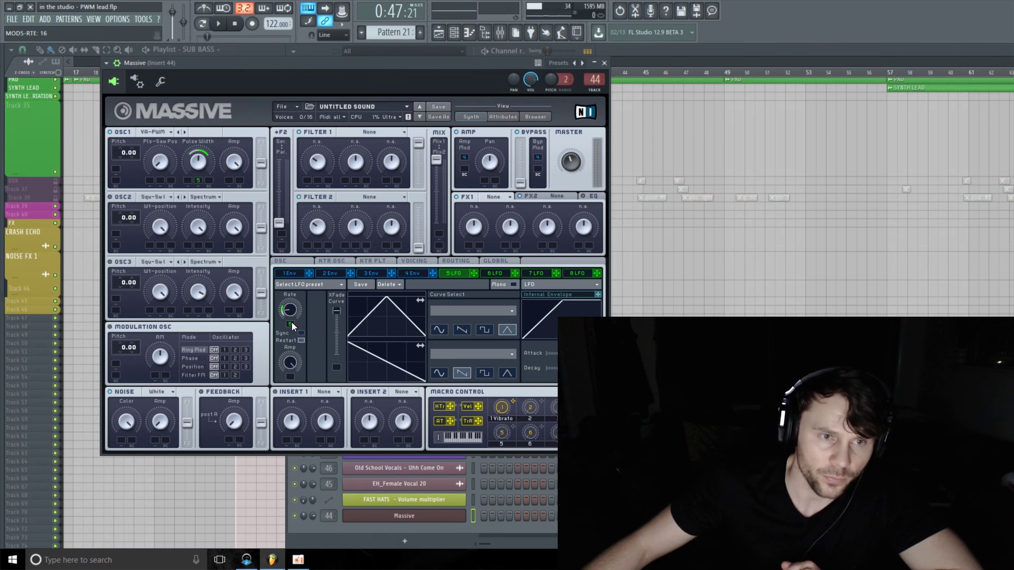
click(503, 273)
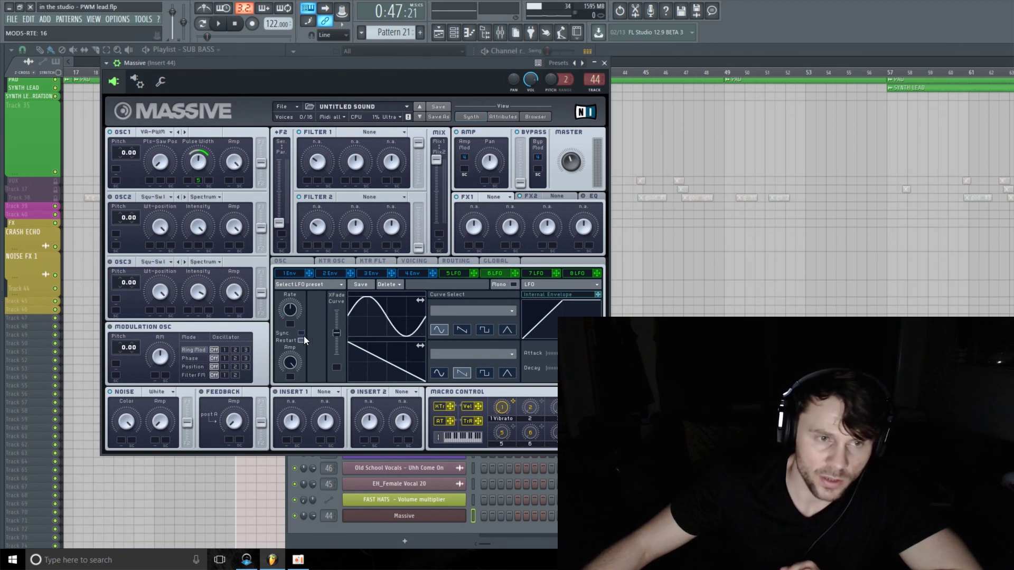
drag(333, 336, 278, 318)
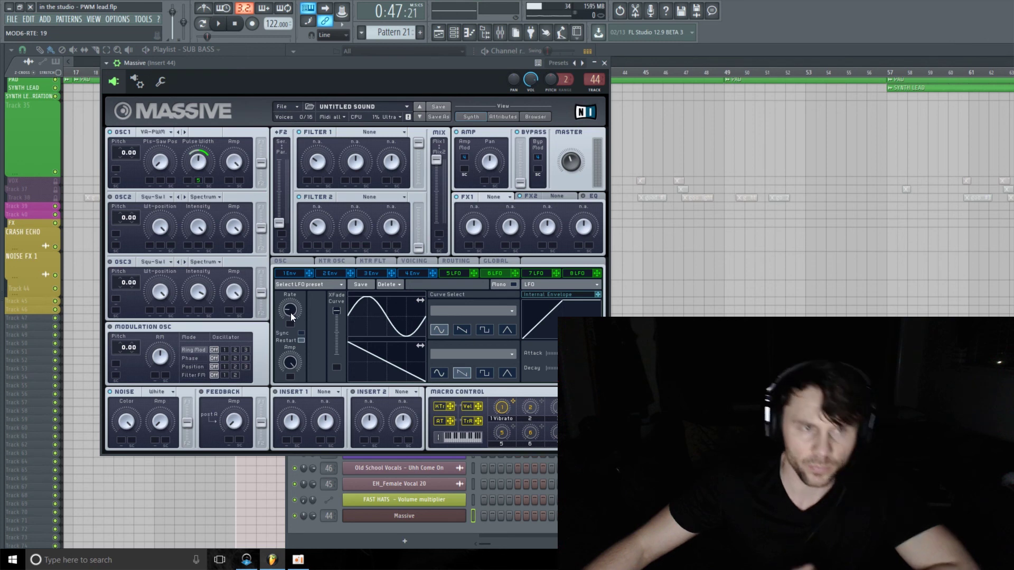
drag(580, 160, 565, 169)
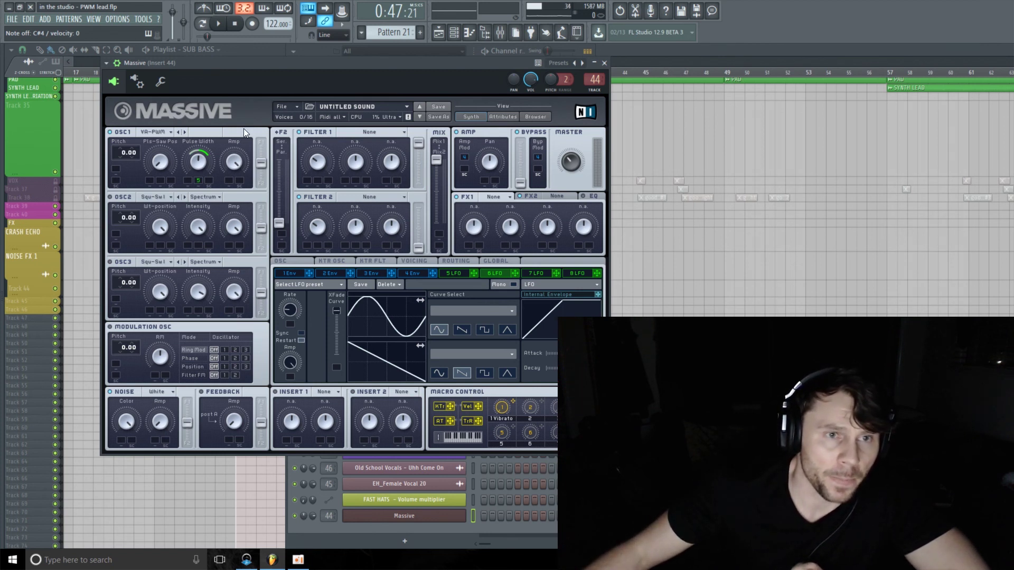
Step: Set envelope 4's attack to 0 for an instant start
click(414, 274)
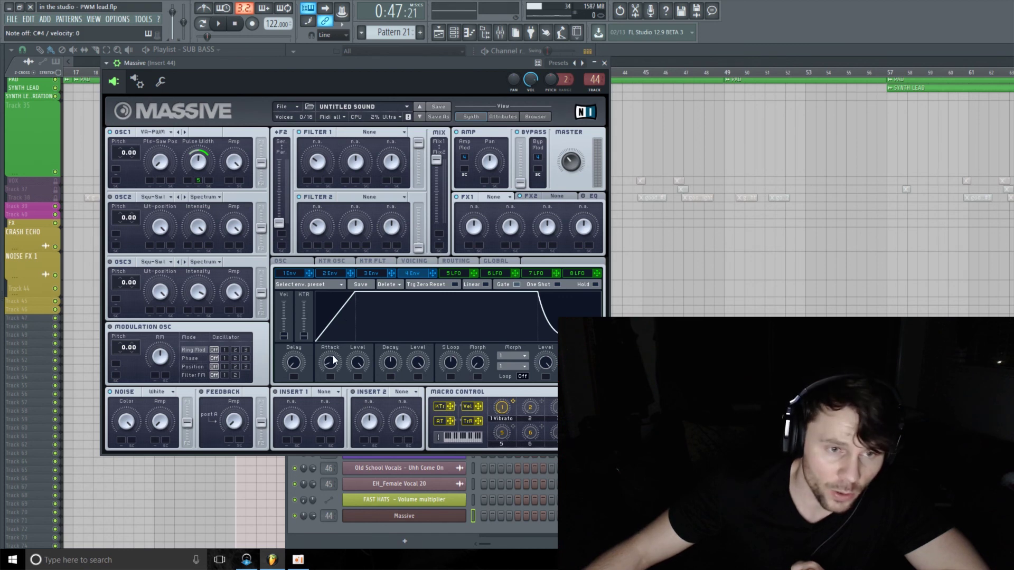
drag(333, 362, 358, 495)
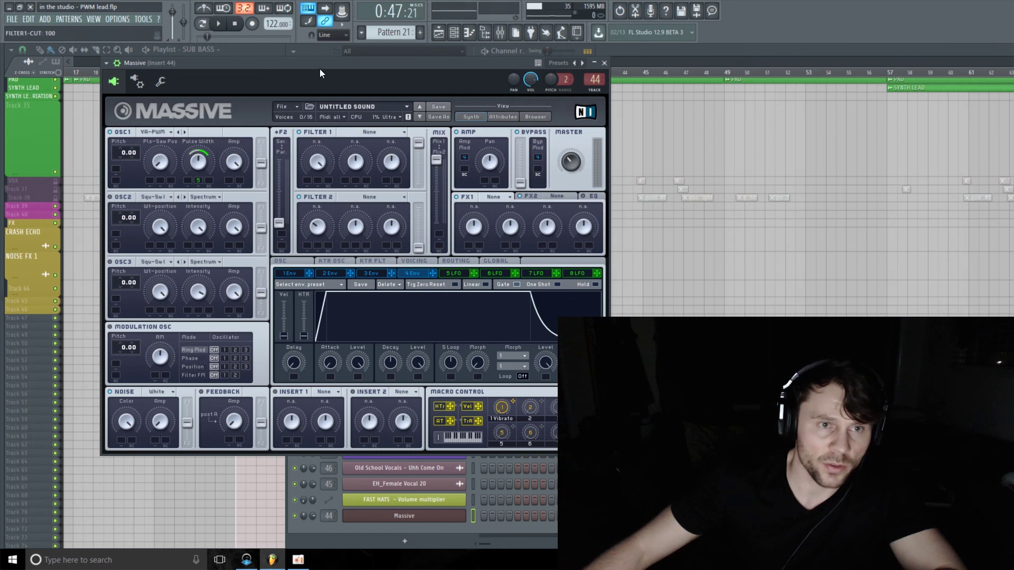
Step: Switch Filter 1 to Lowpass 4 and lower its cutoff slightly to 85
click(402, 133)
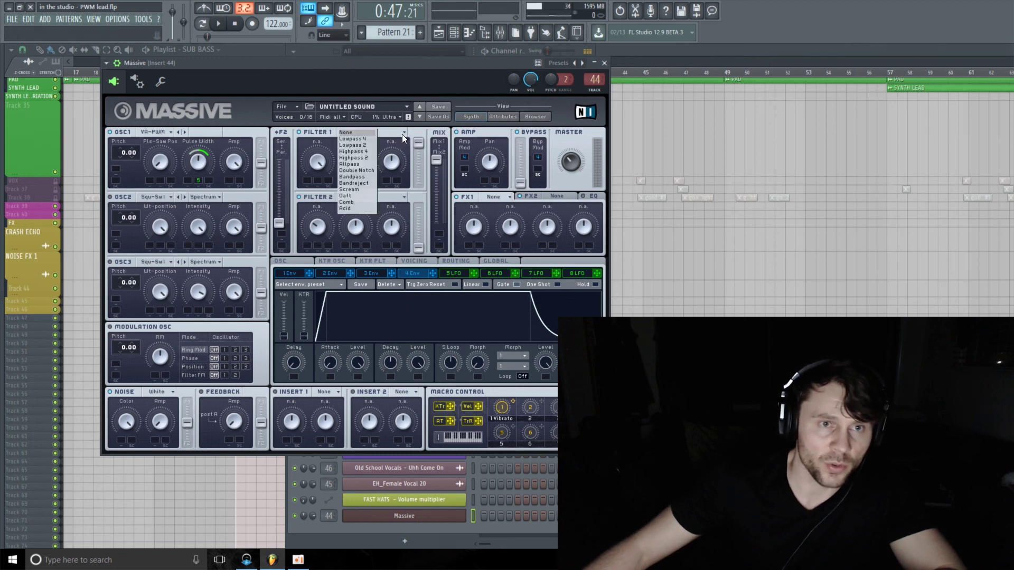
click(357, 139)
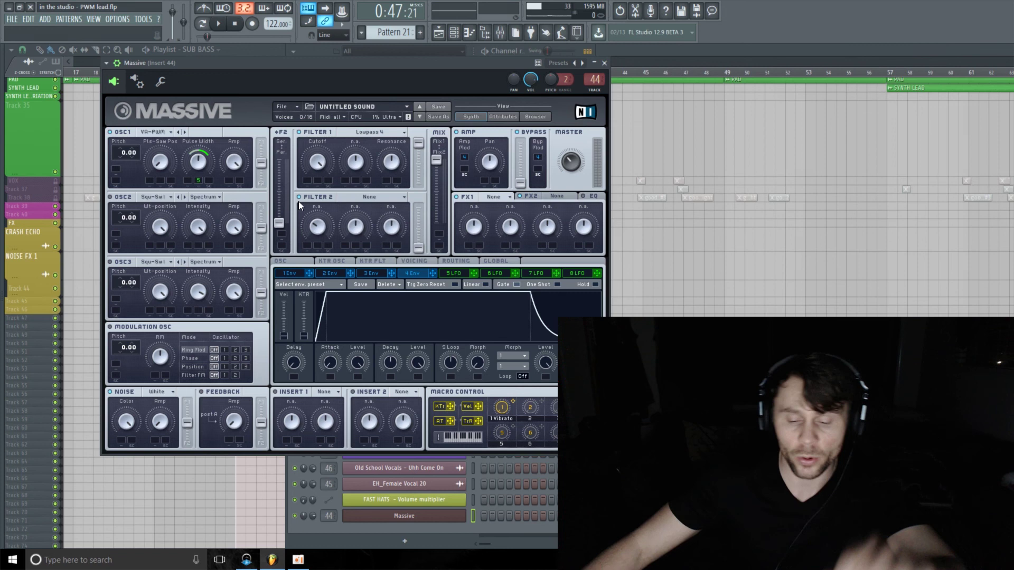
click(321, 162)
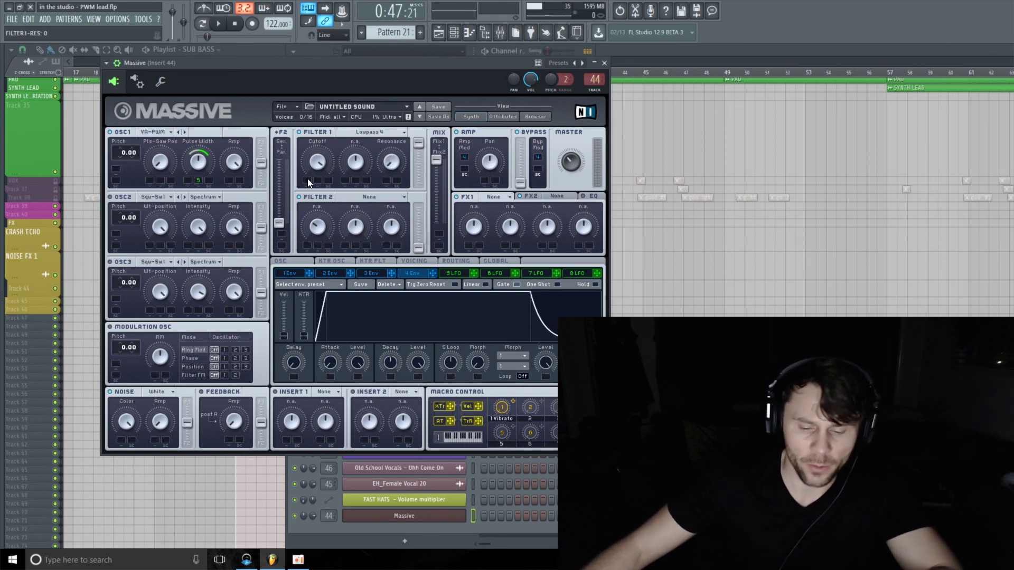
mouse_move(311, 168)
mouse_down()
mouse_move(310, 181)
mouse_move(317, 172)
mouse_up()
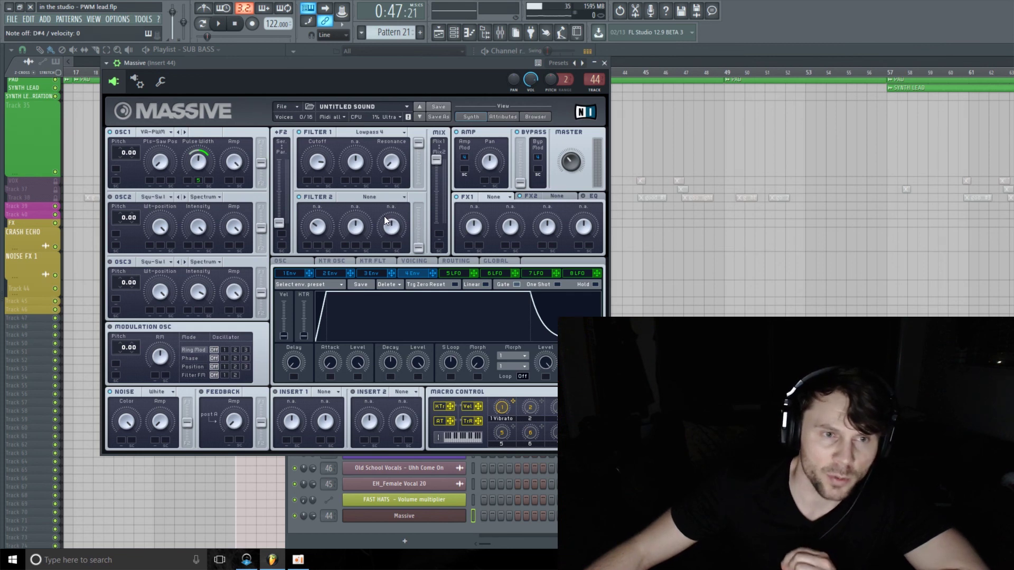
Step: Set Unisono to 3 voices and widen the unison pitch spread to about 0.40
click(417, 261)
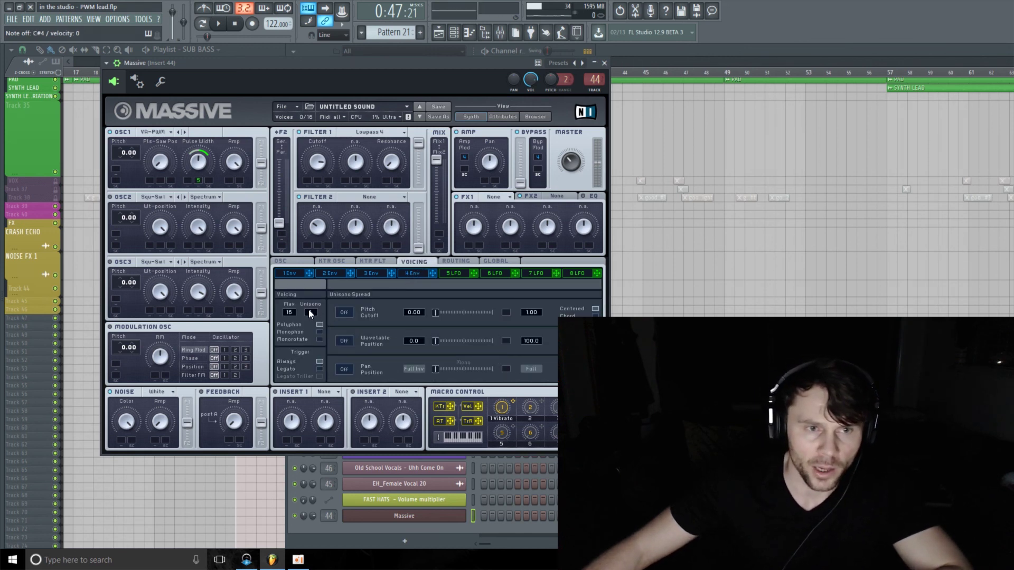
drag(310, 313, 316, 311)
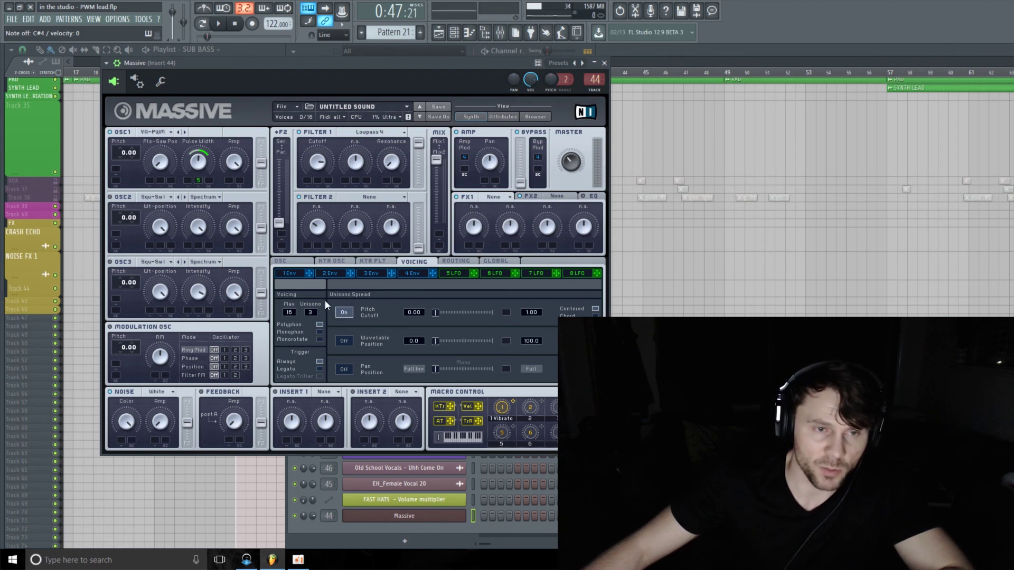
click(436, 315)
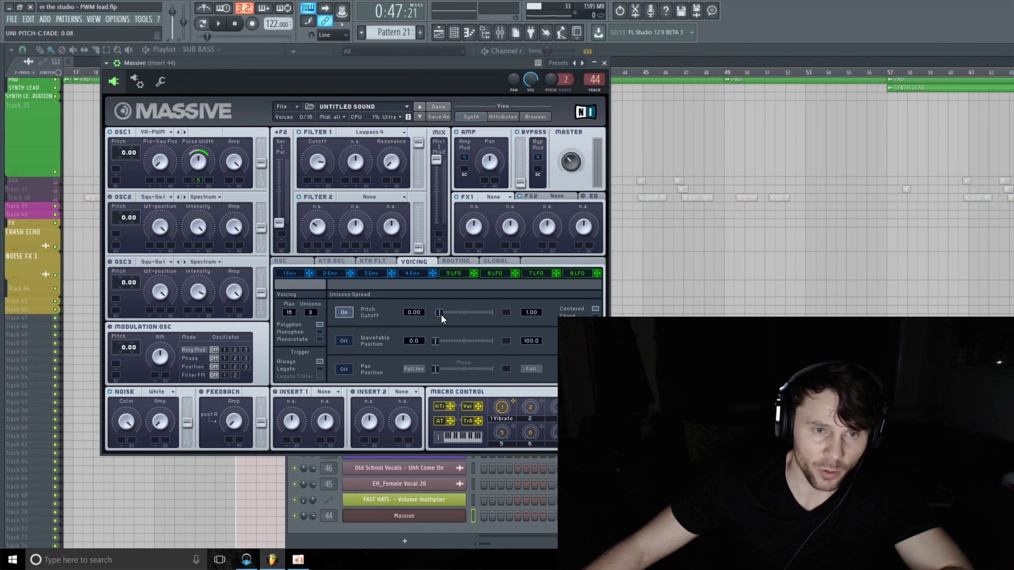
drag(442, 315, 440, 314)
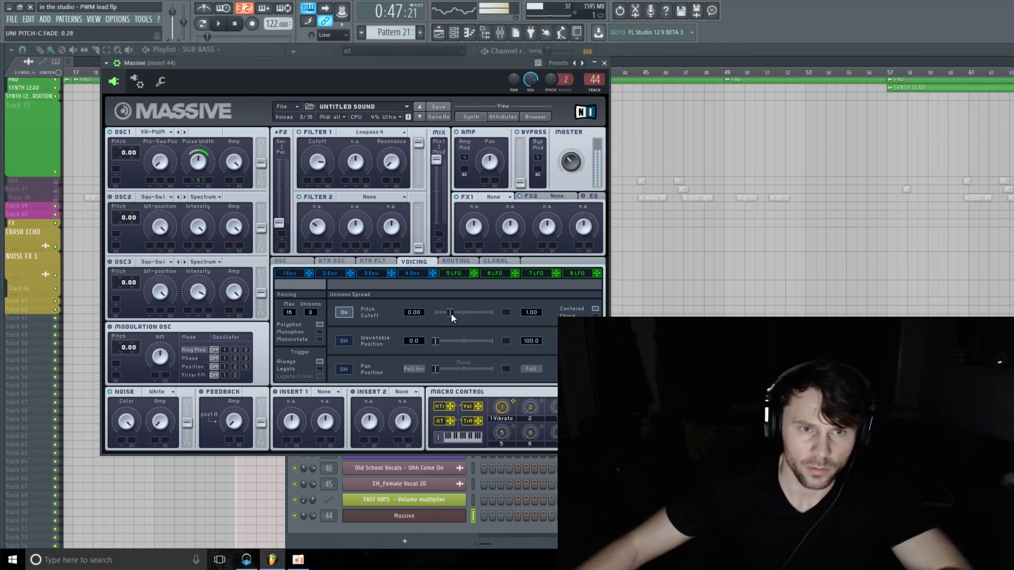
drag(451, 314, 439, 313)
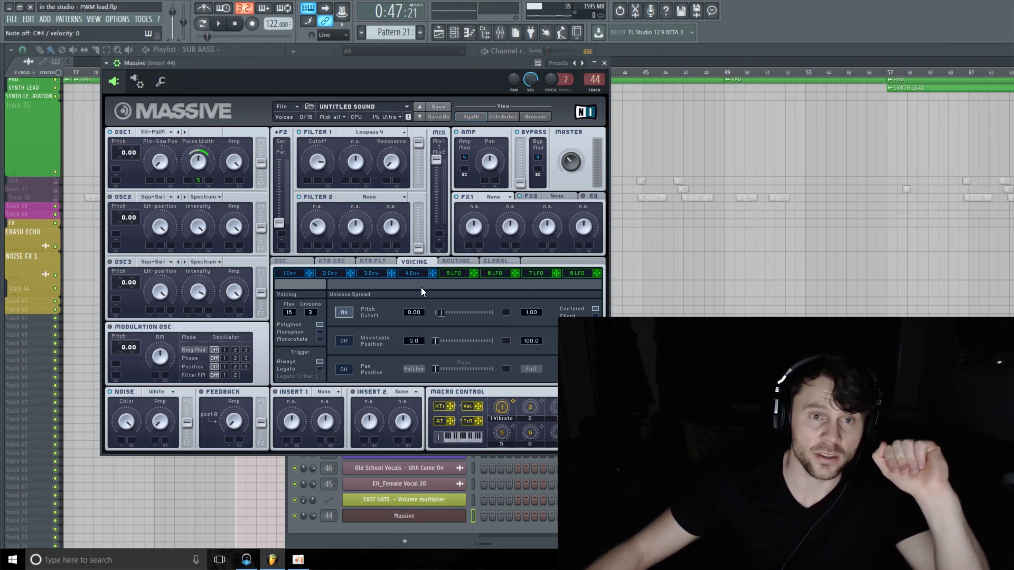
Step: Put Reverb in FX1 with dry/wet about 25, then play the melody
click(511, 198)
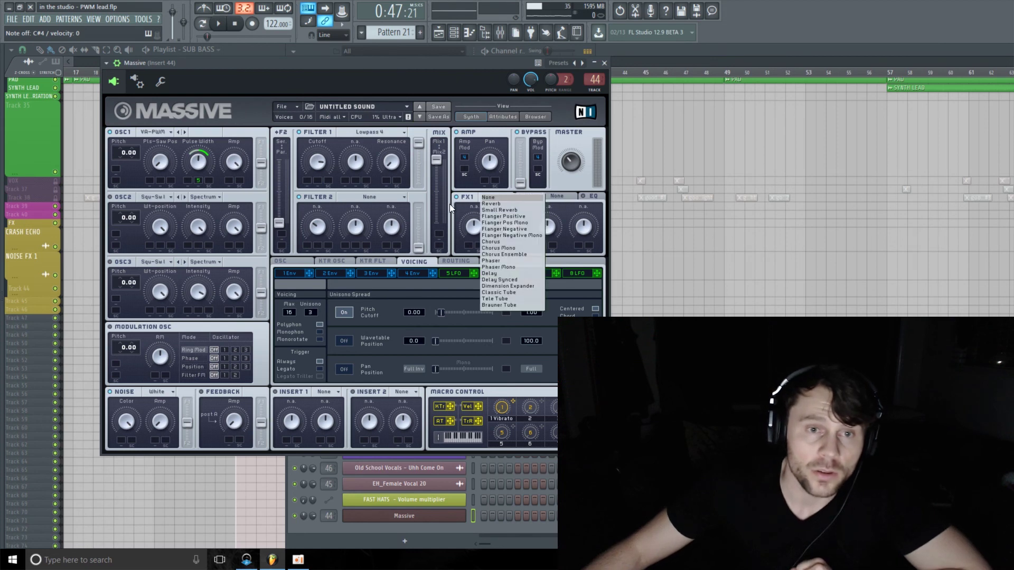
click(511, 204)
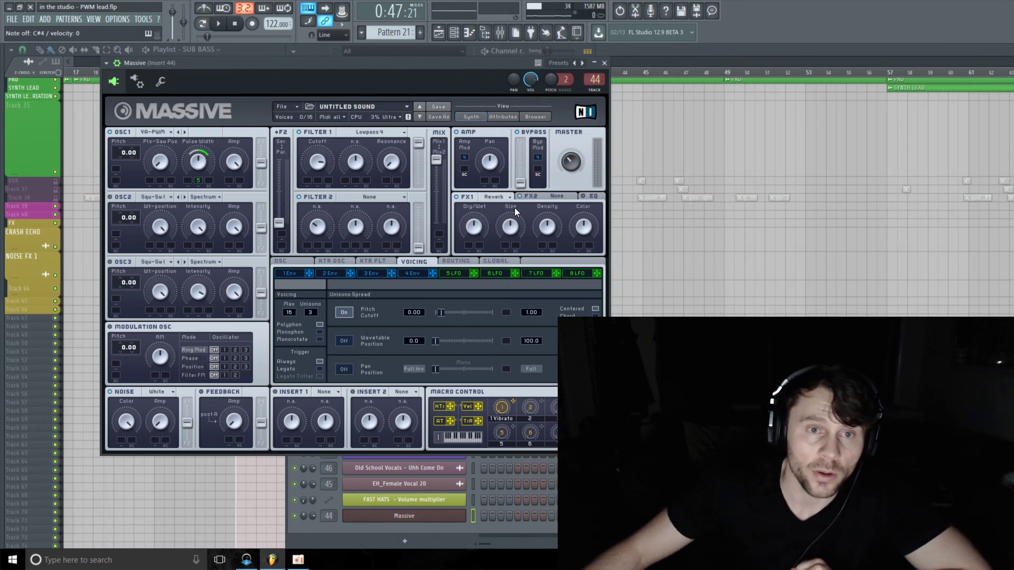
click(472, 224)
drag(468, 232, 511, 223)
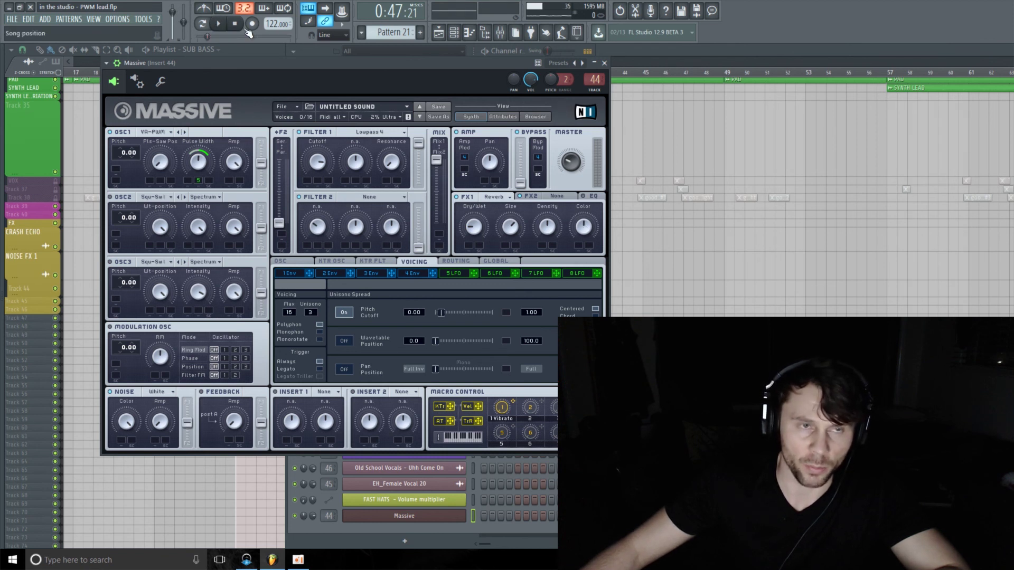
click(219, 25)
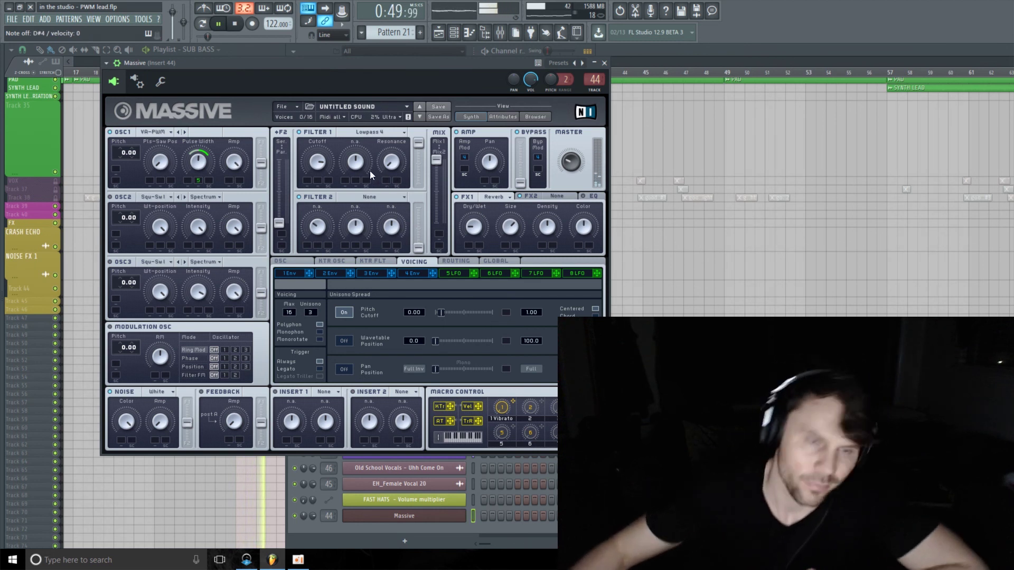
Step: Load Delay Synced in FX2 with right delay time 1 and dry/wet about 29
click(567, 195)
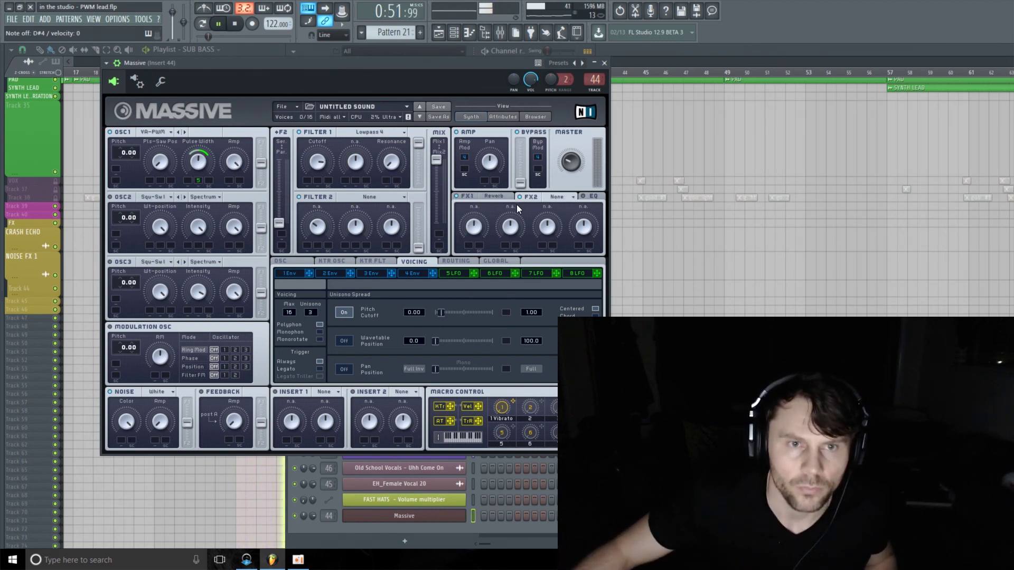
click(559, 196)
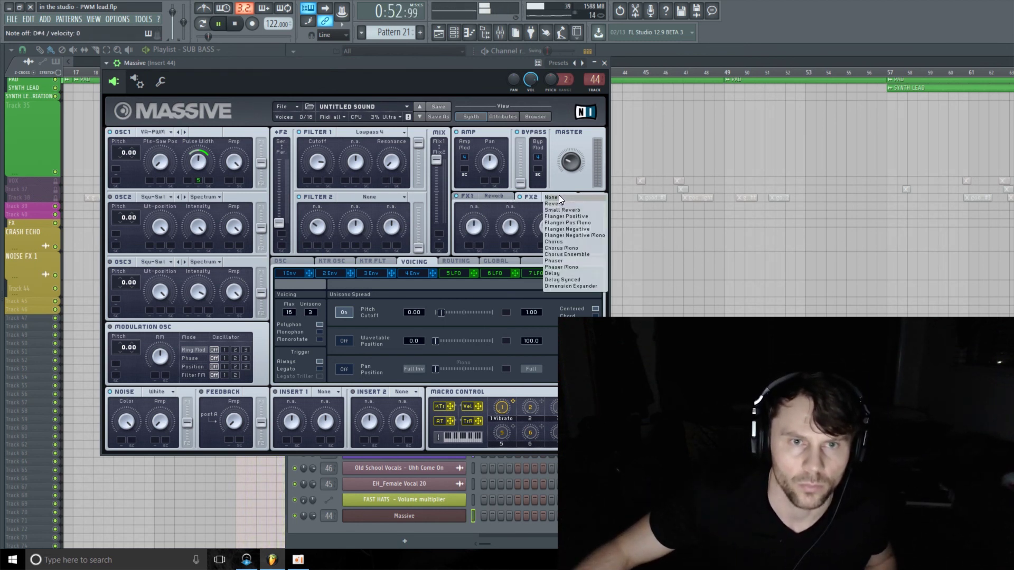
click(575, 279)
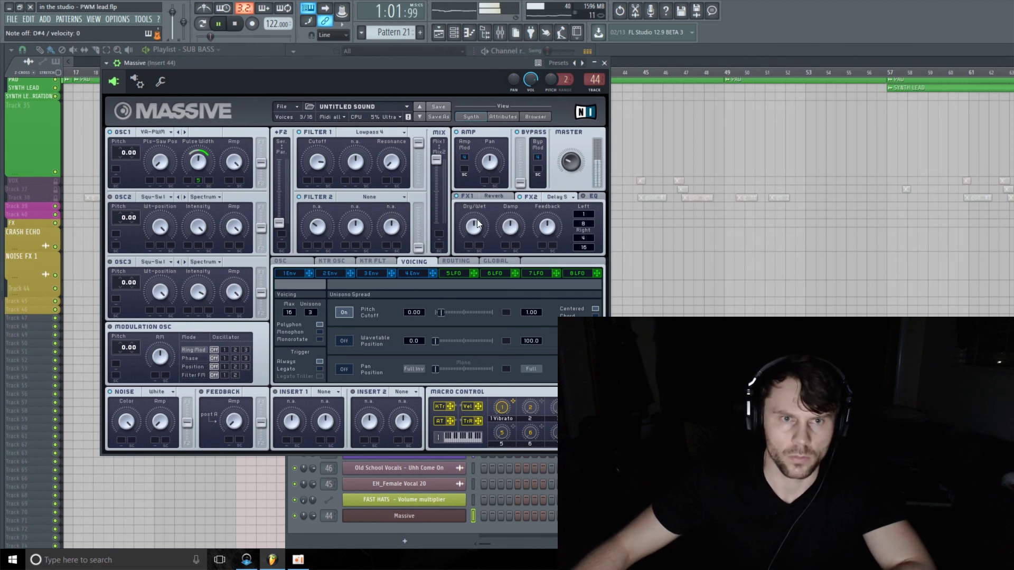
drag(477, 220, 553, 244)
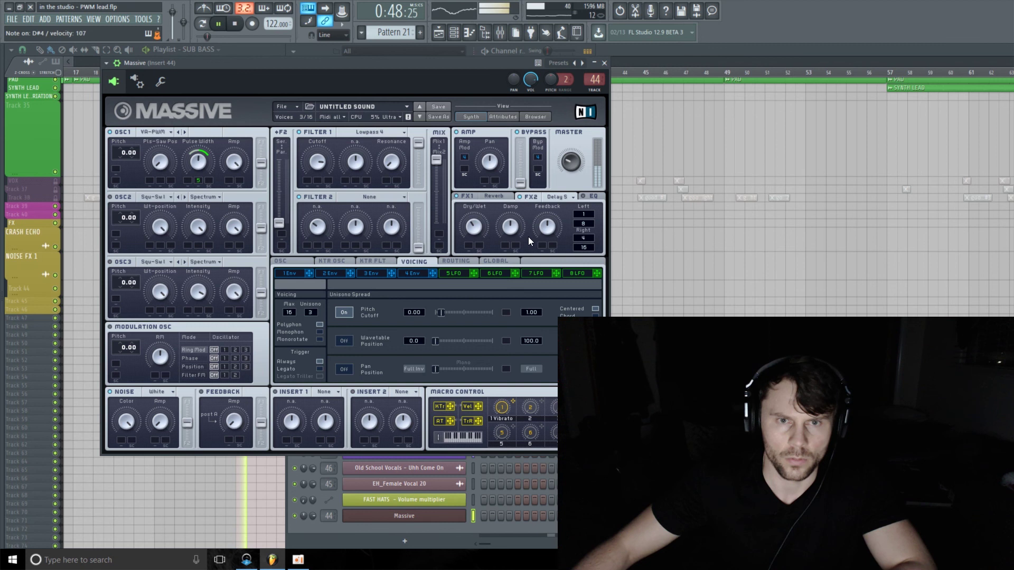
drag(587, 238, 586, 258)
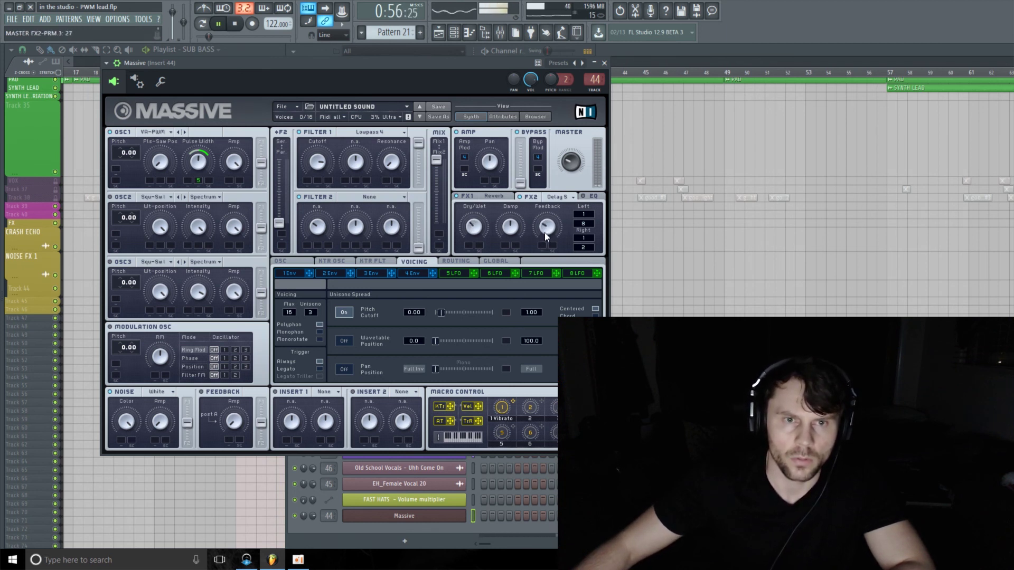
drag(468, 221, 468, 226)
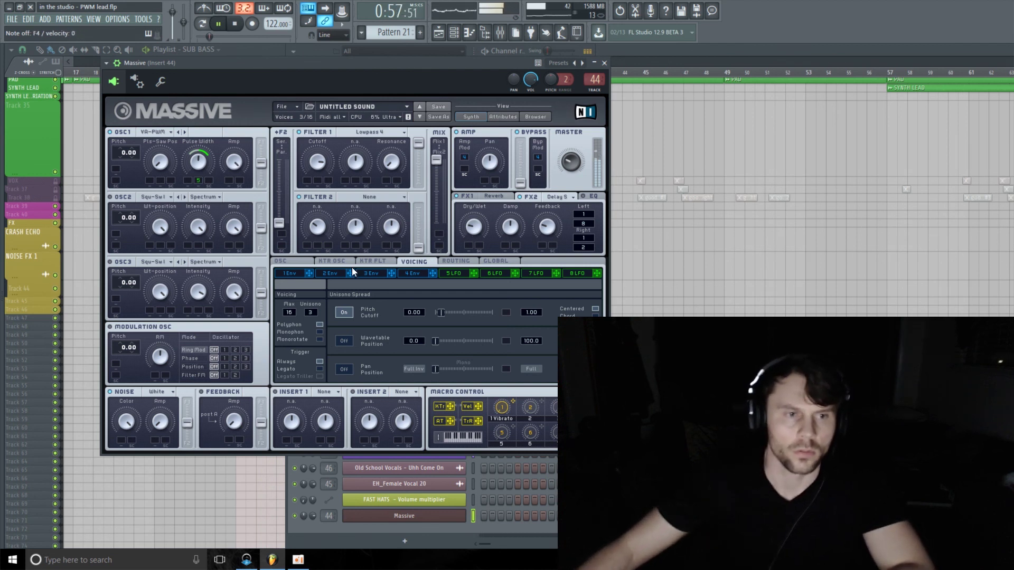
Step: Raise Filter 1's cutoff to about 90 and stop playback
click(313, 157)
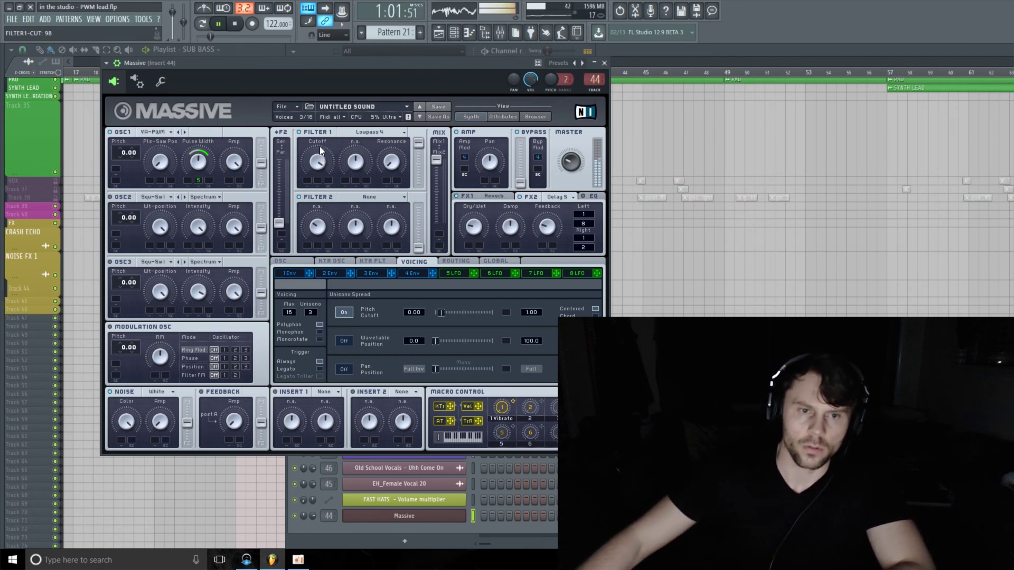
click(236, 24)
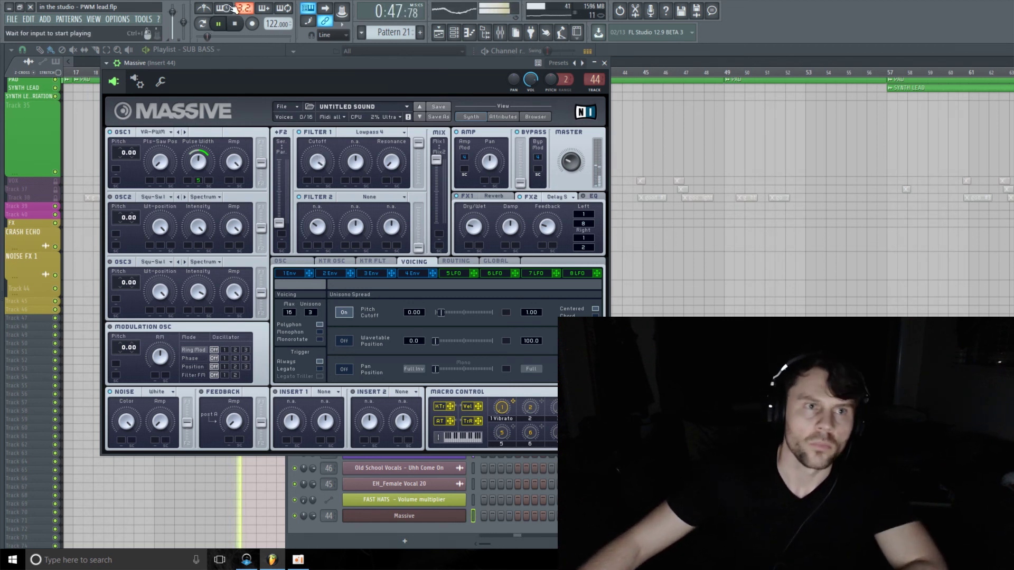
drag(343, 66, 341, 75)
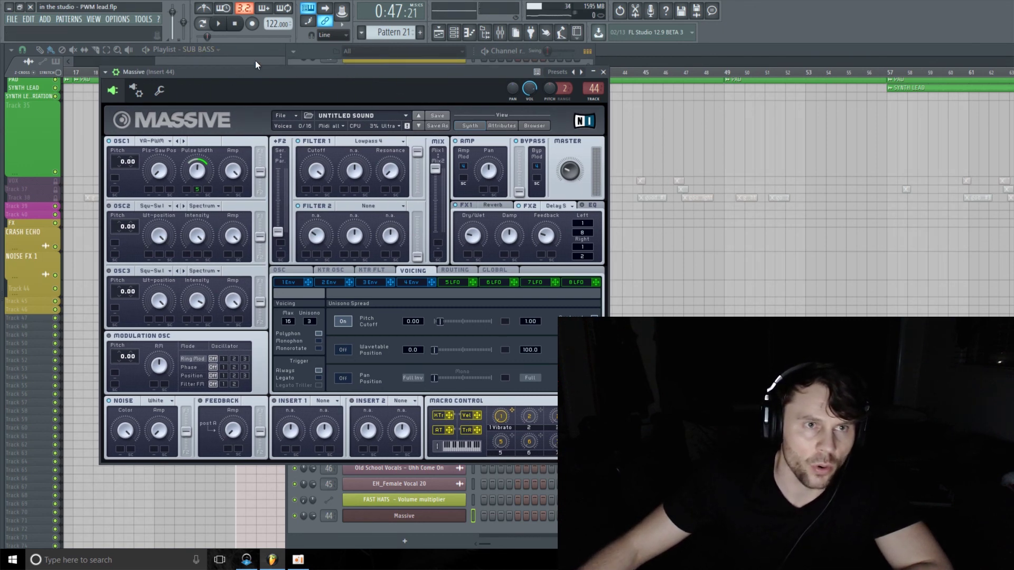
Step: Close Massive and record a first take of the melody in FL Studio
key(Escape)
drag(487, 61, 493, 63)
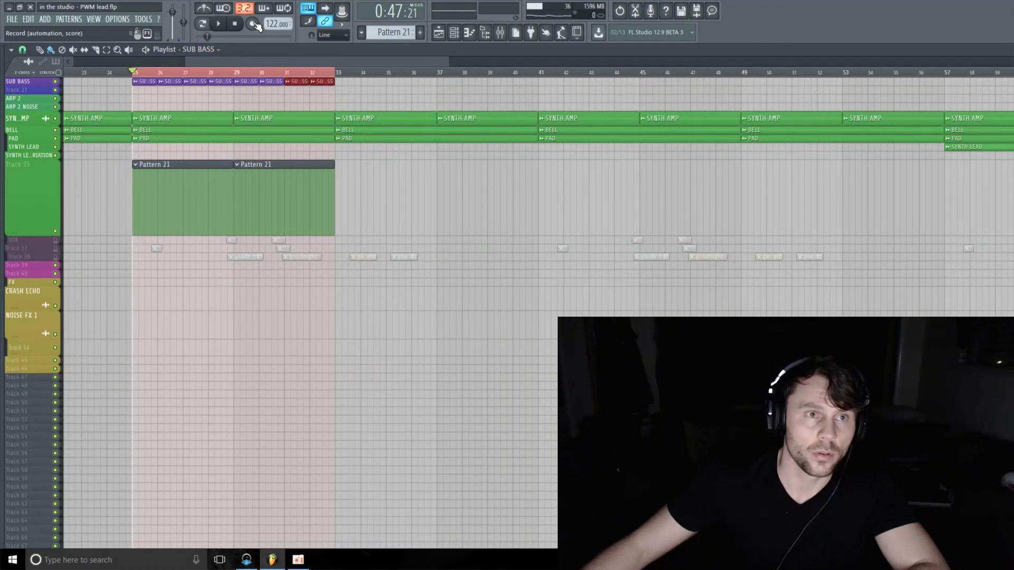
click(254, 25)
key(Escape)
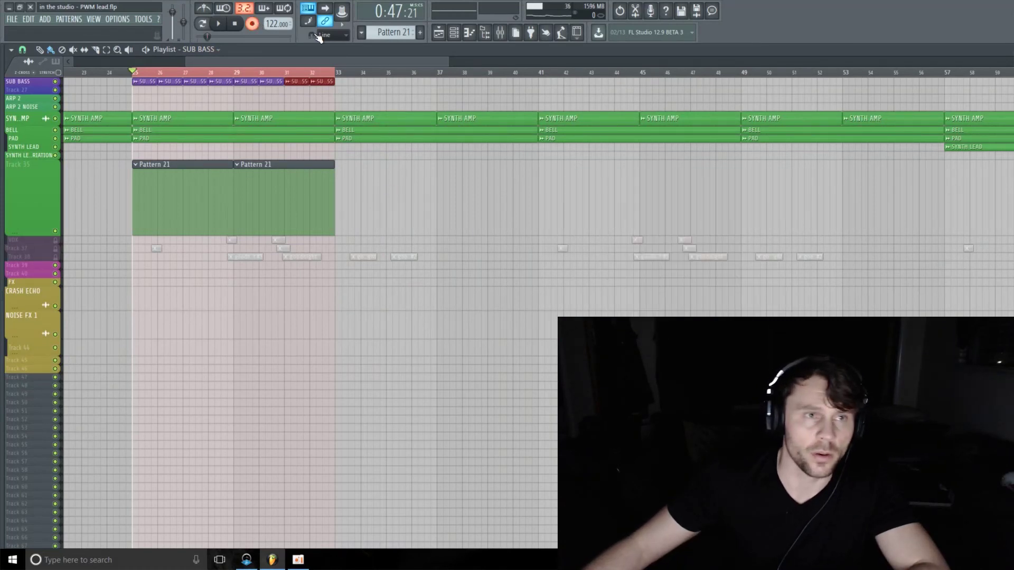
click(218, 25)
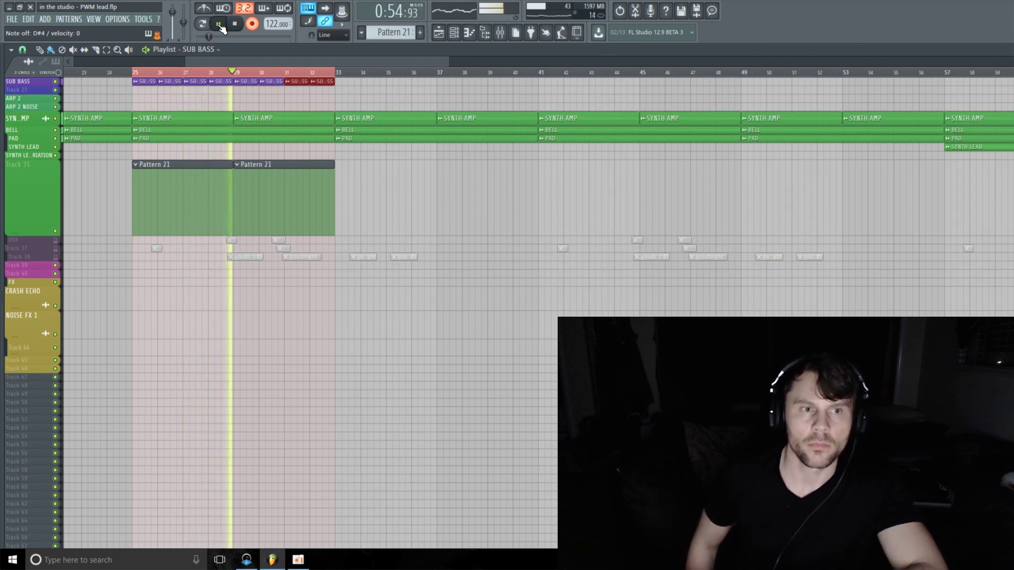
click(219, 24)
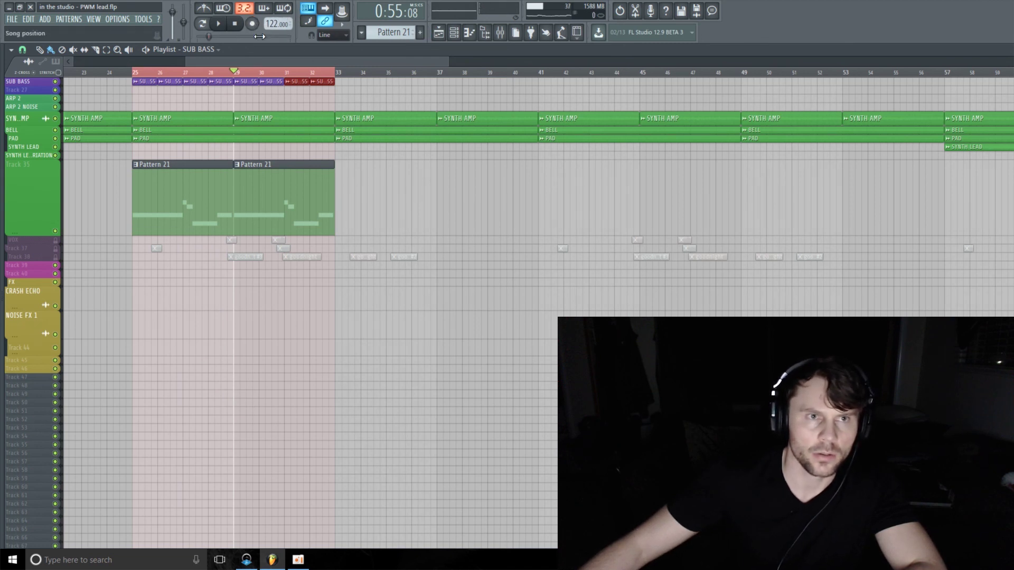
Step: Undo the previously recorded notes and rewind the playhead to bar 25
click(468, 33)
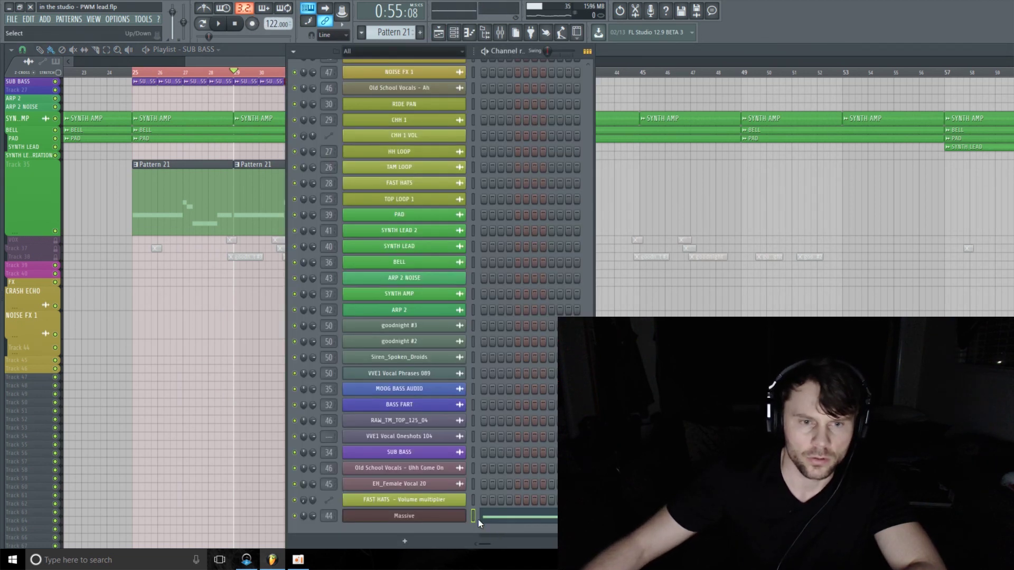
key(ctrl+z)
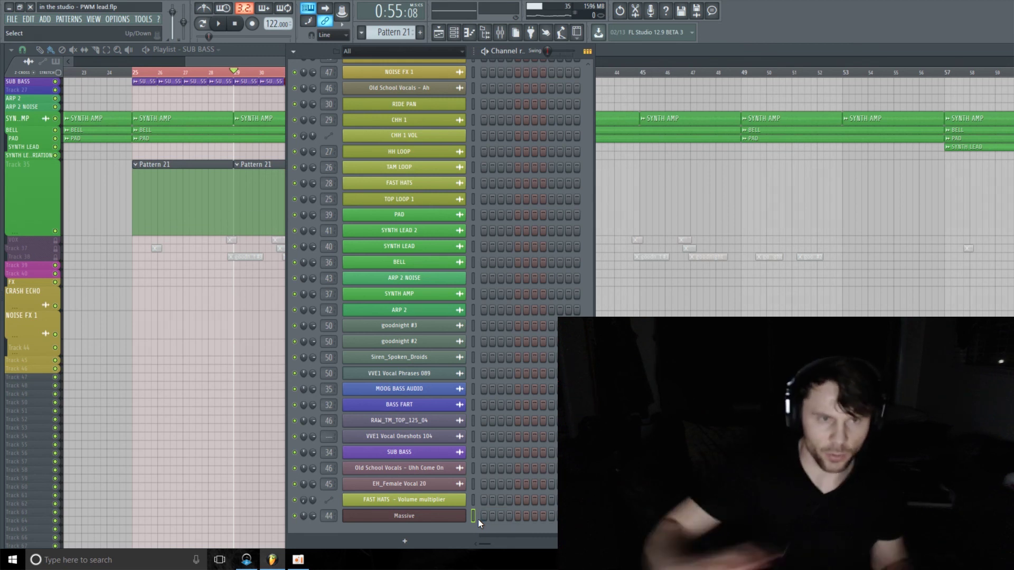
click(258, 53)
click(230, 74)
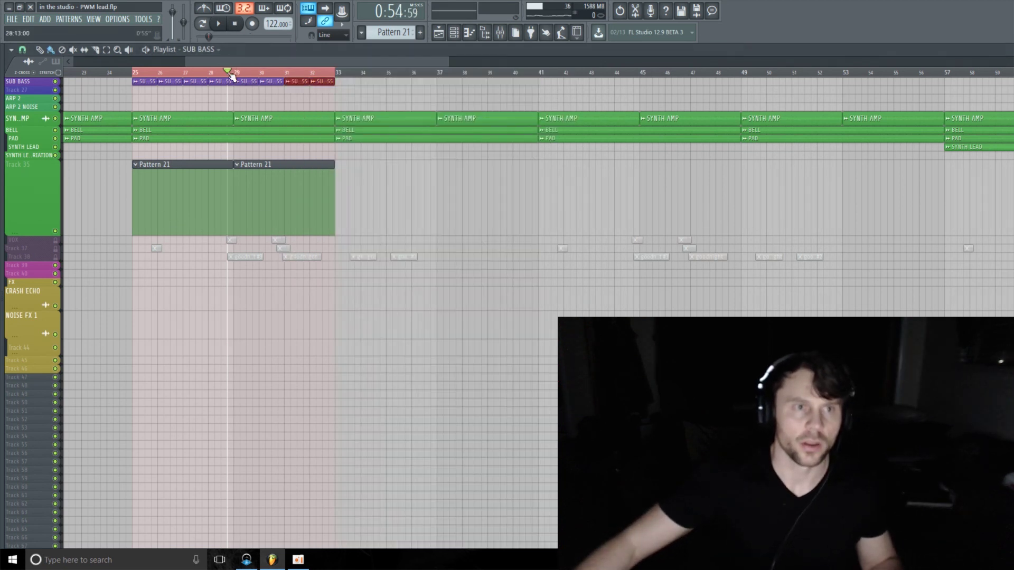
drag(231, 74, 138, 73)
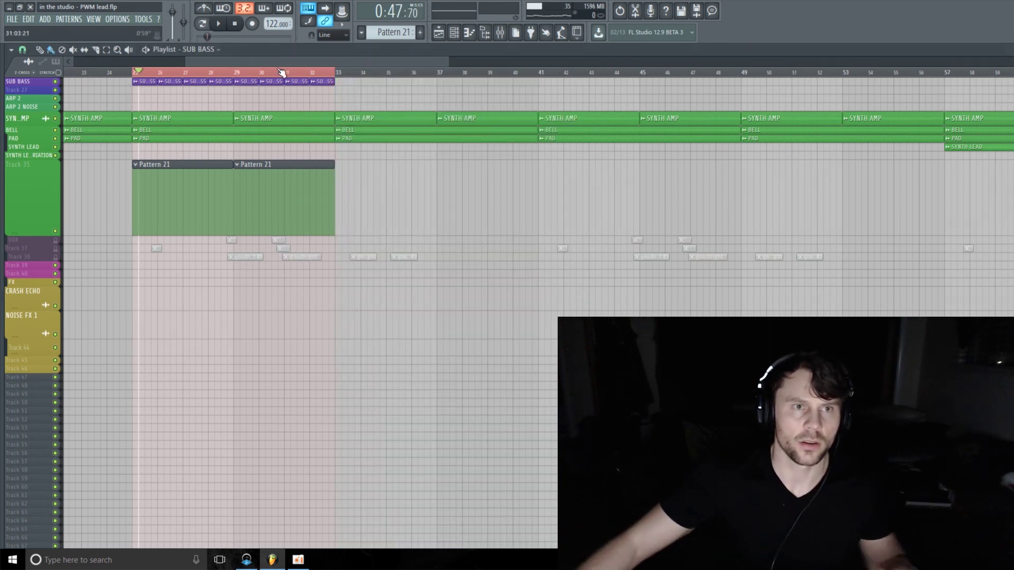
Step: Record a fresh Massive melody take with count-in, then disarm recording
click(252, 24)
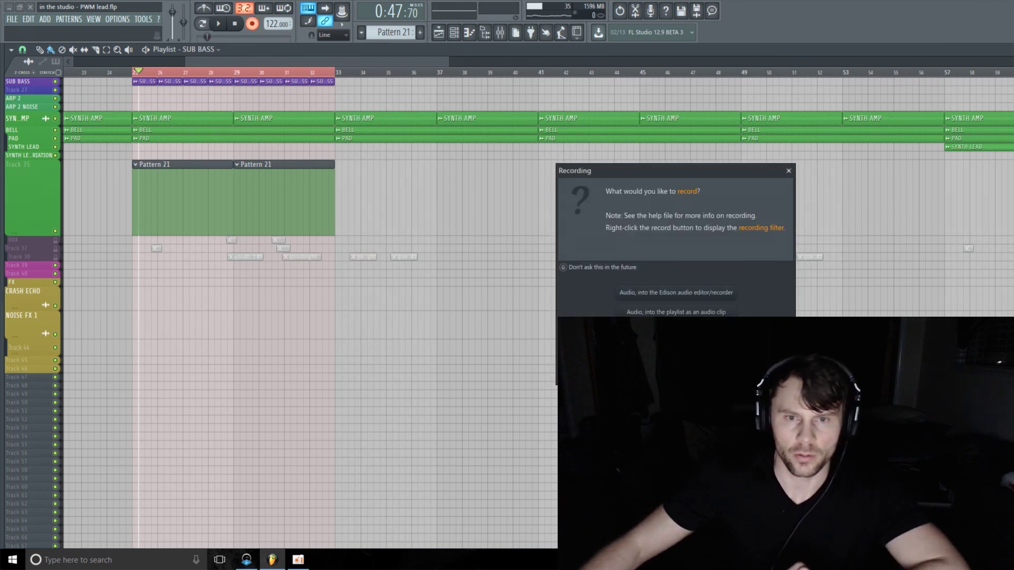
key(Escape)
click(217, 25)
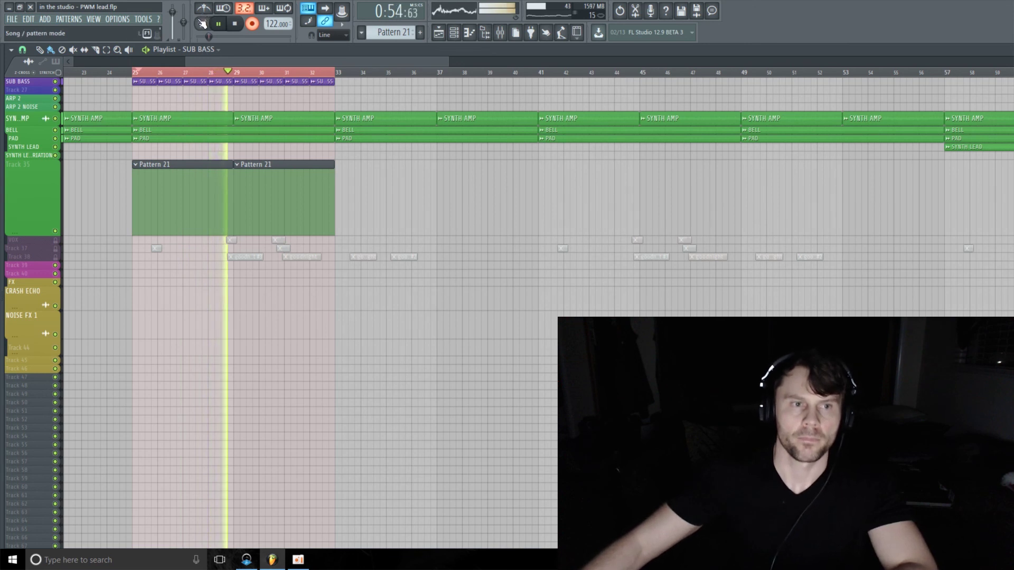
key(space)
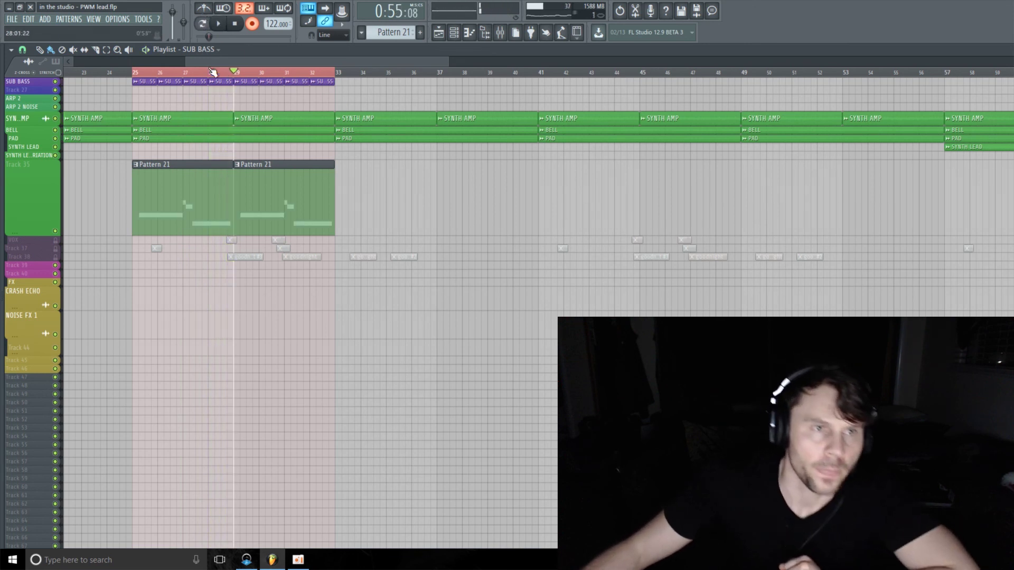
click(253, 23)
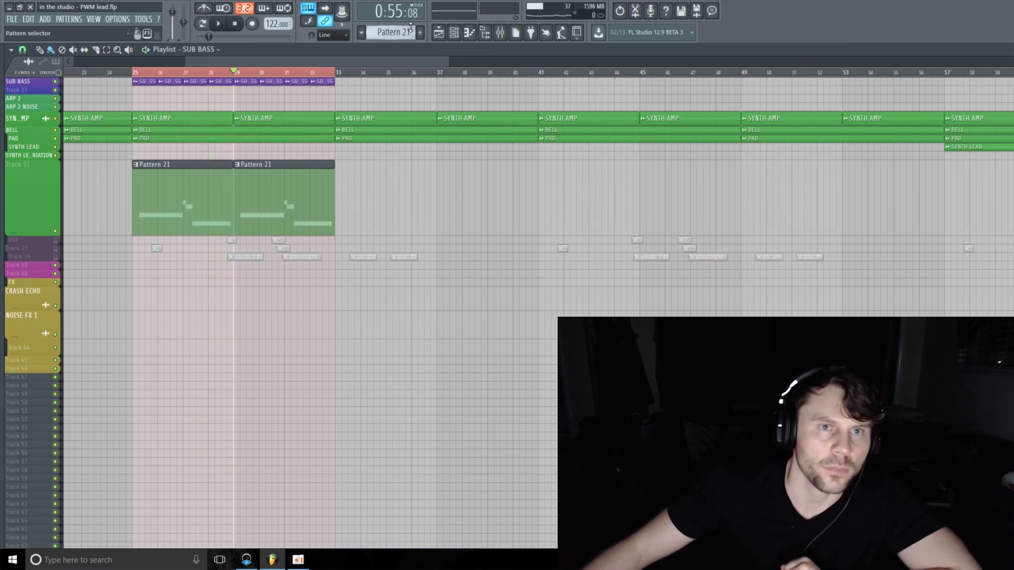
click(469, 32)
Step: In Massive's piano roll, move D#4 to start at bar 1 and trim it at bar 3
right_click(430, 517)
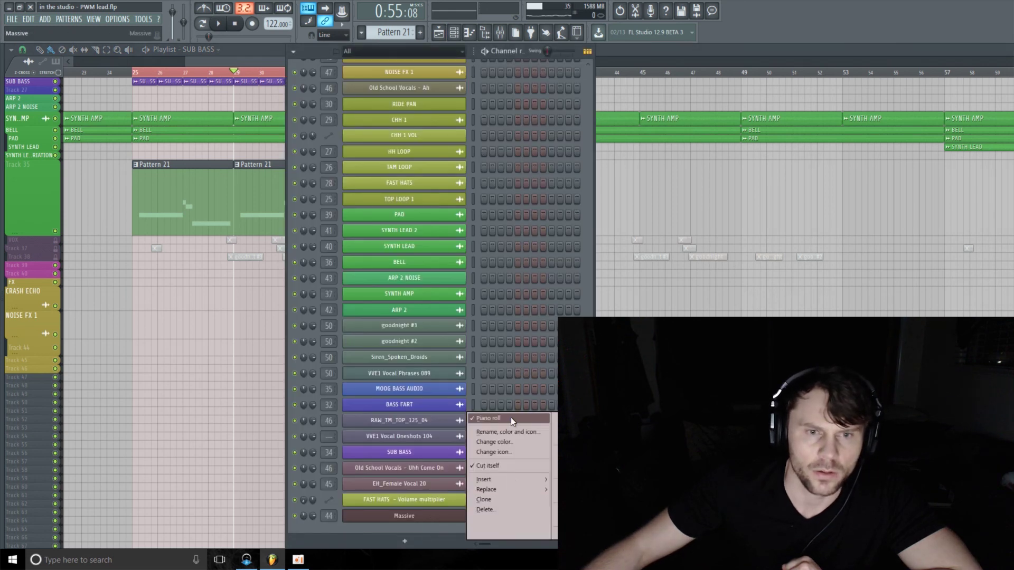
click(512, 418)
right_click(426, 521)
click(506, 419)
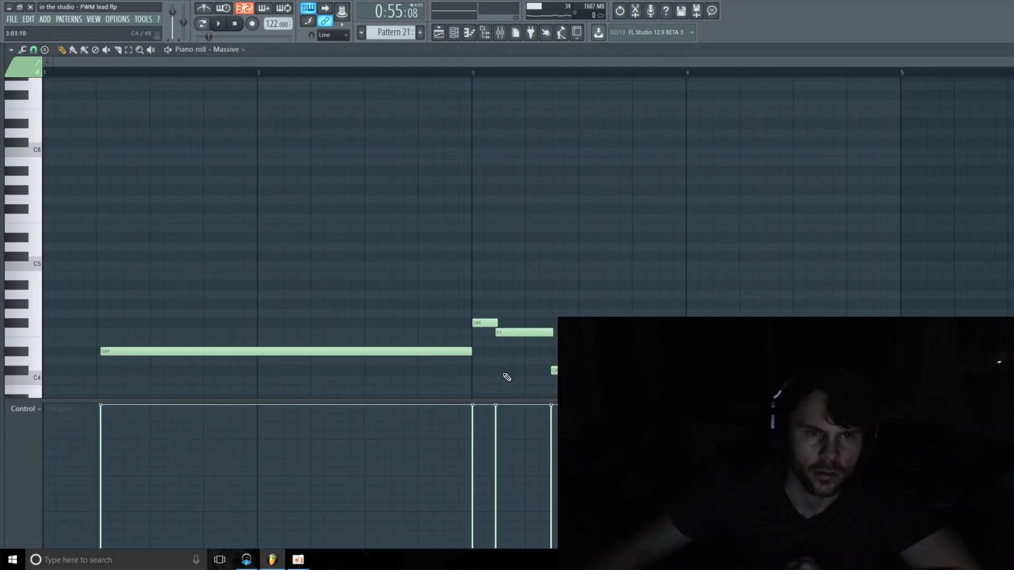
scroll(502, 375, down, 5)
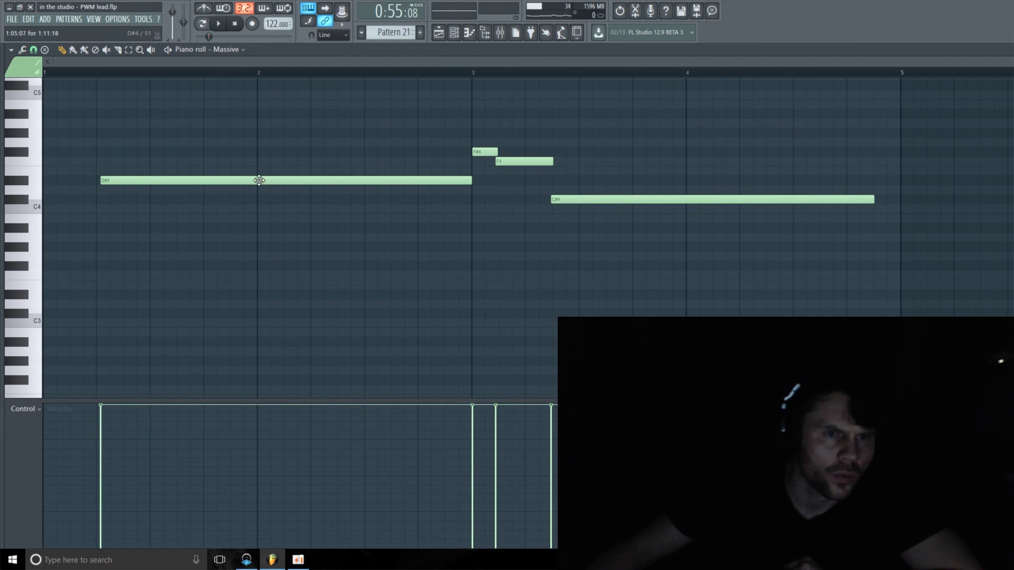
drag(259, 180, 56, 184)
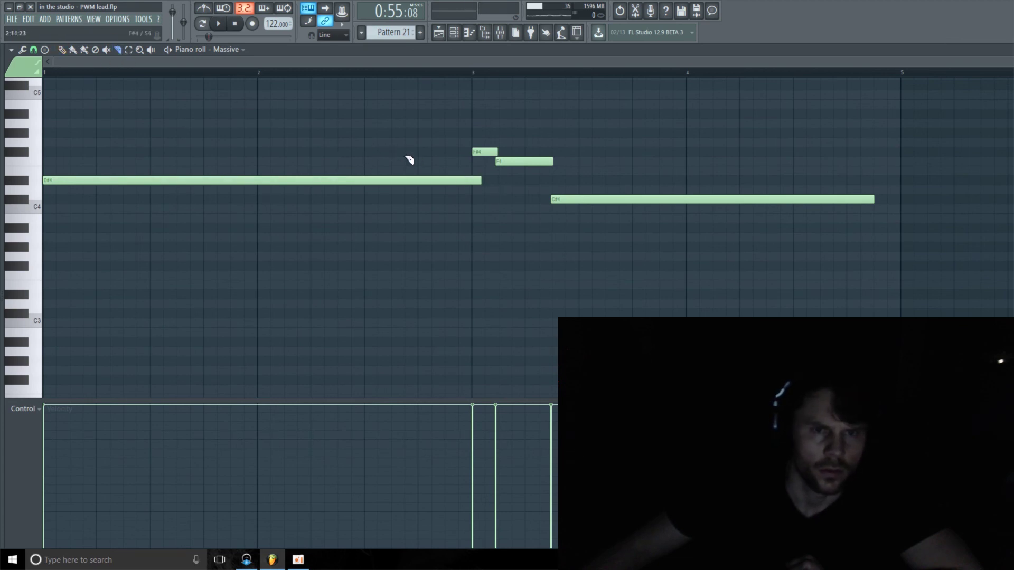
click(476, 192)
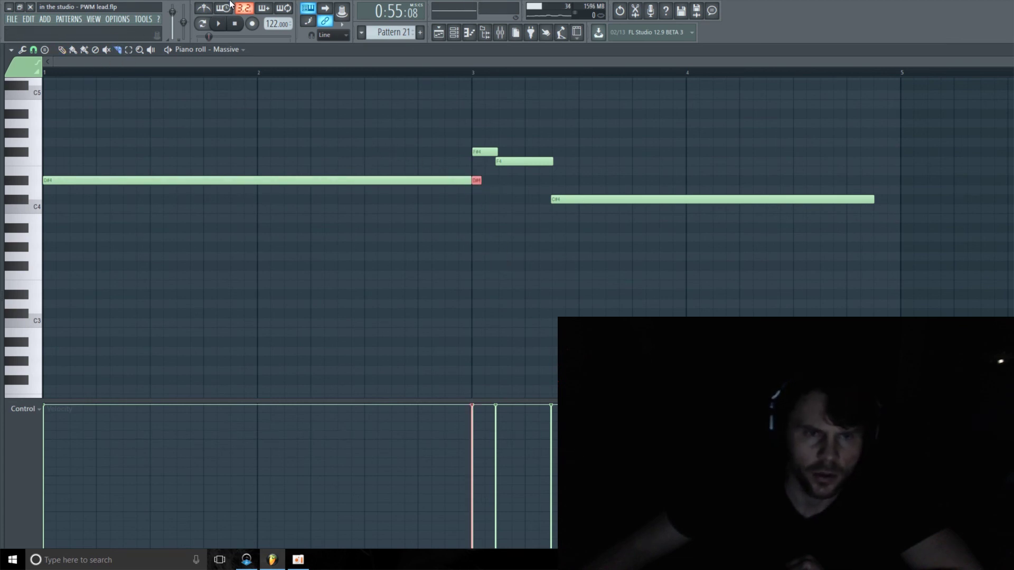
key(Delete)
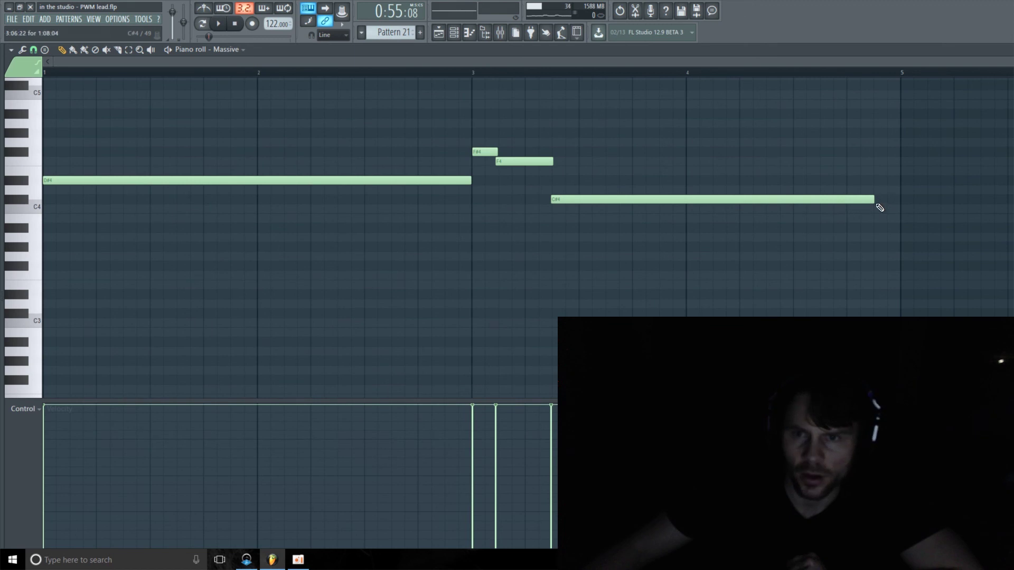
Step: Stretch C#4 past bar 5 and lower D#4's velocity slightly
drag(873, 201, 928, 201)
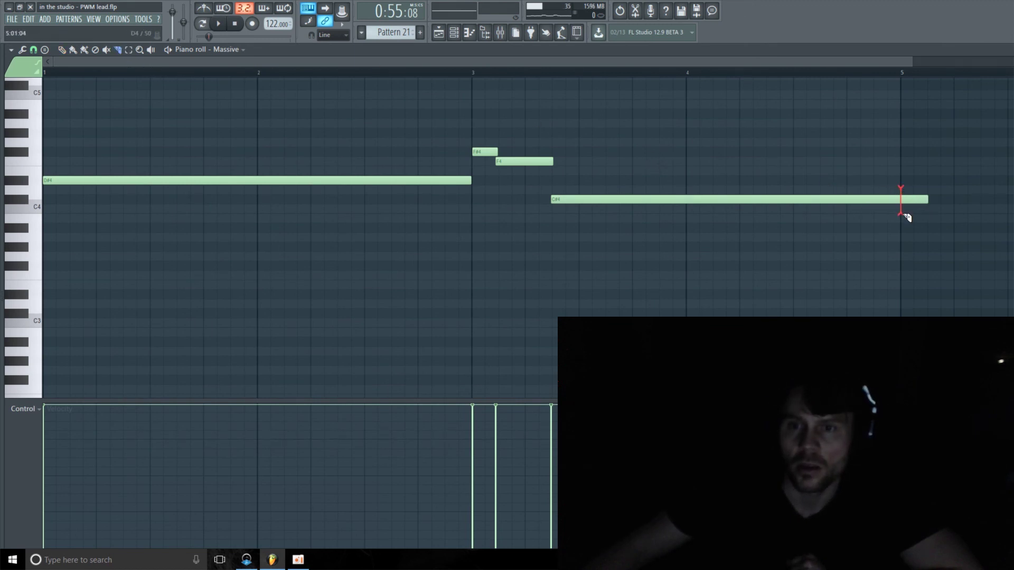
drag(905, 215, 904, 216)
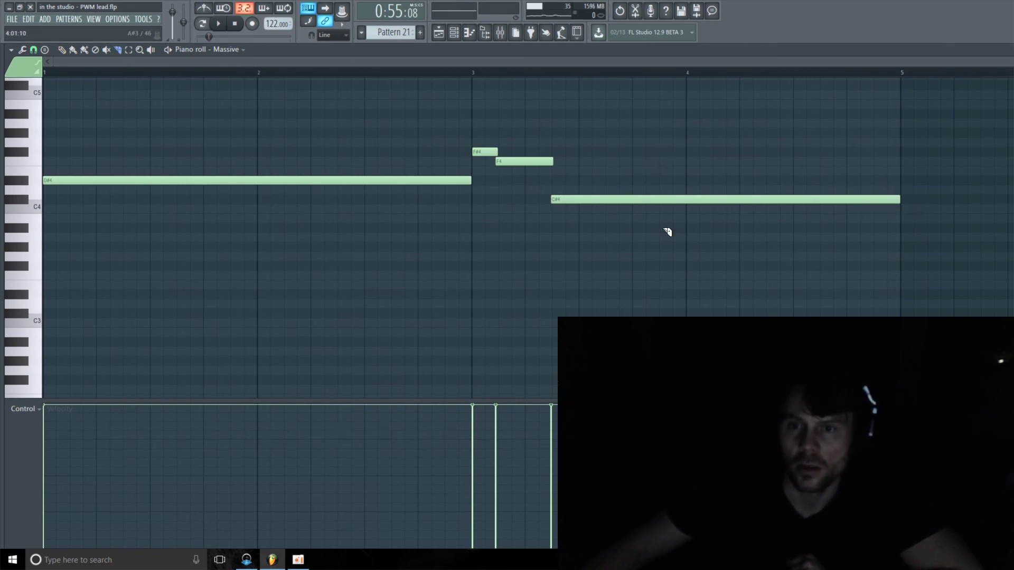
click(464, 33)
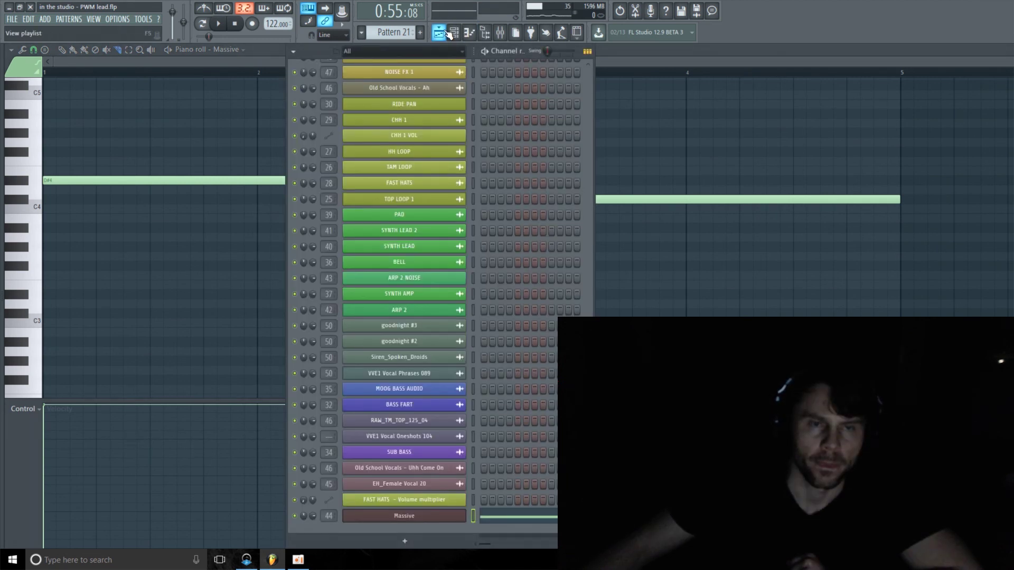
click(469, 32)
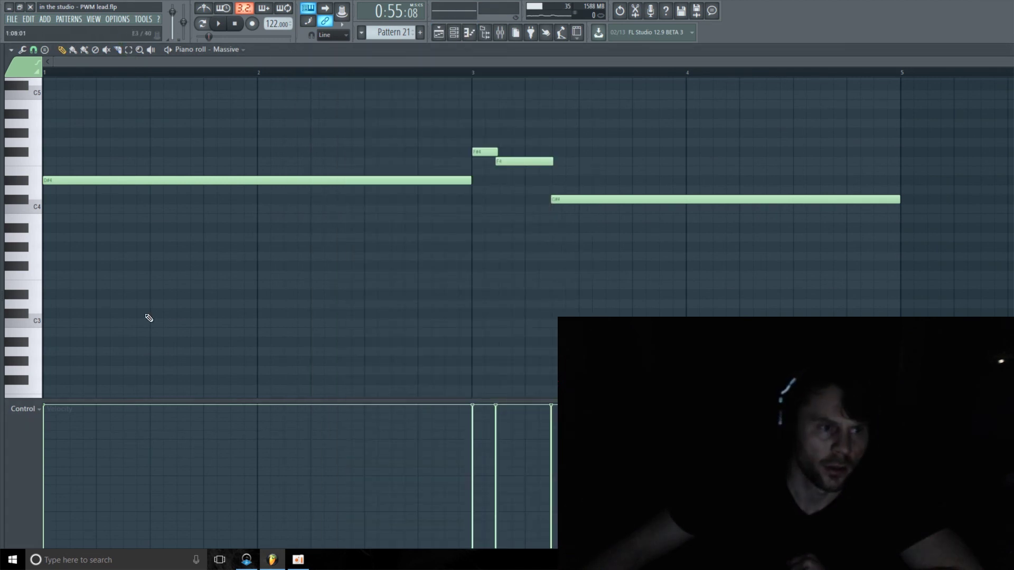
drag(54, 410, 55, 415)
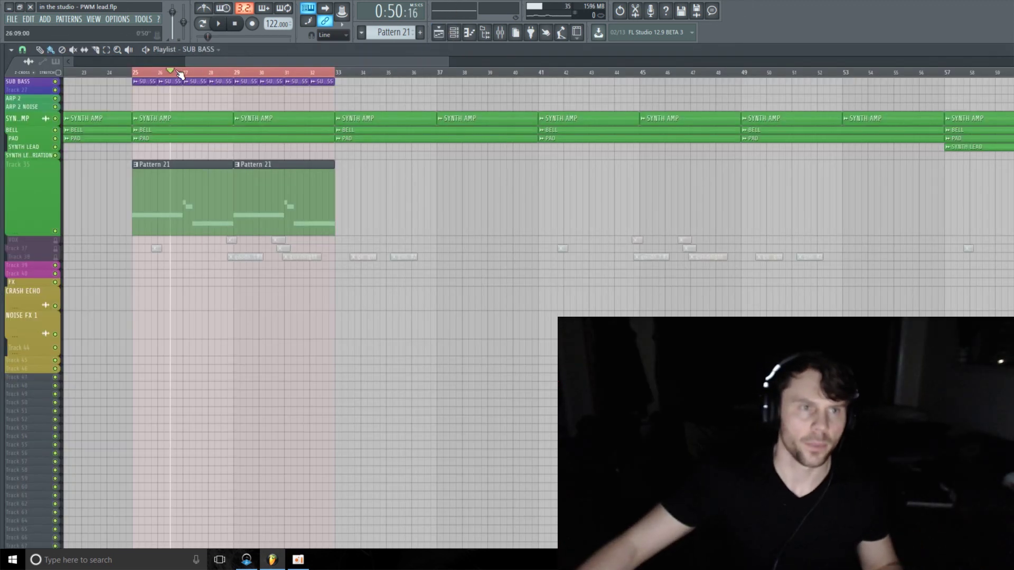
Step: Rewind to bar 25, reopen the Massive plugin and lower Filter 1 resonance to 7
drag(180, 74, 133, 74)
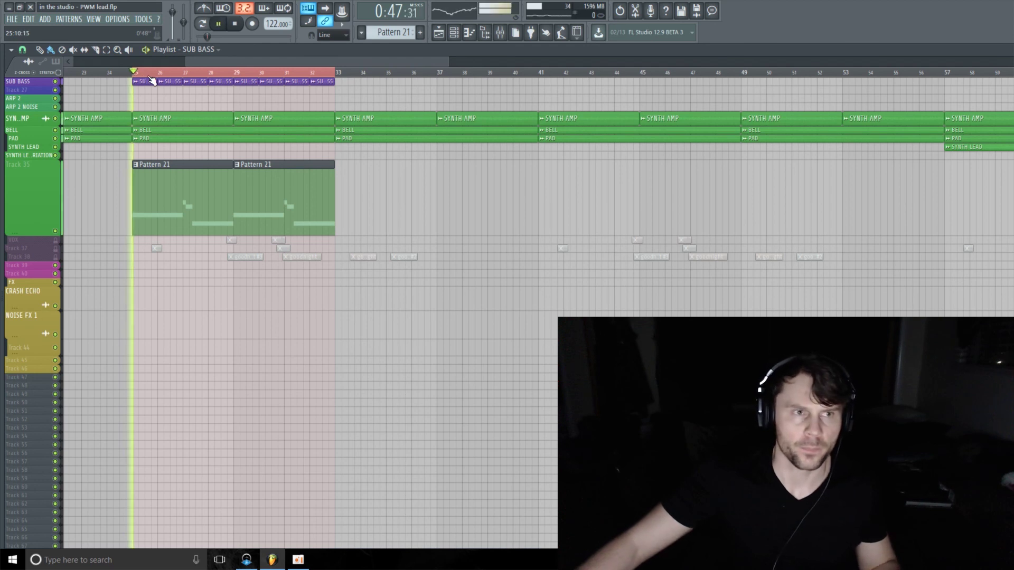
click(453, 32)
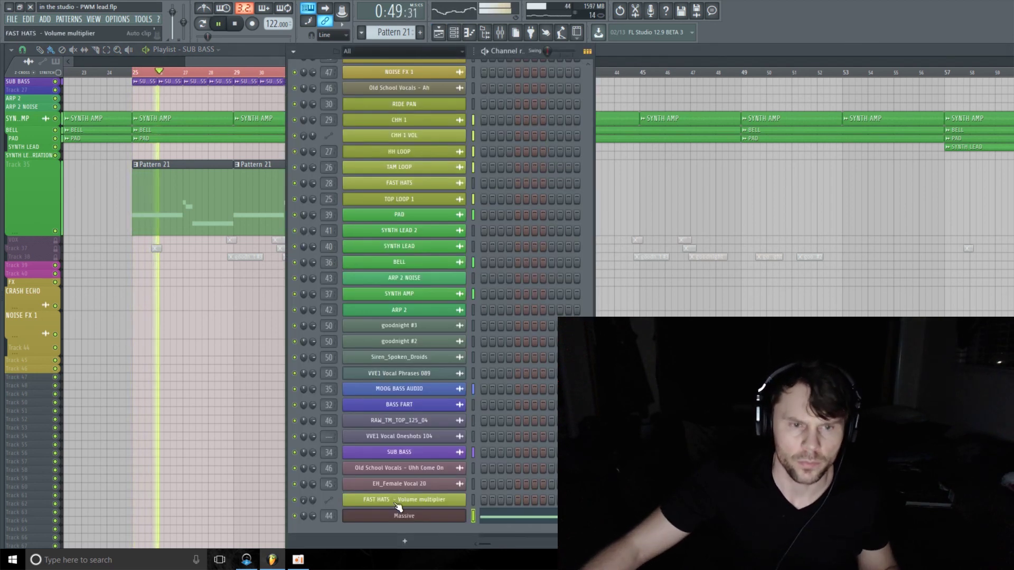
click(431, 517)
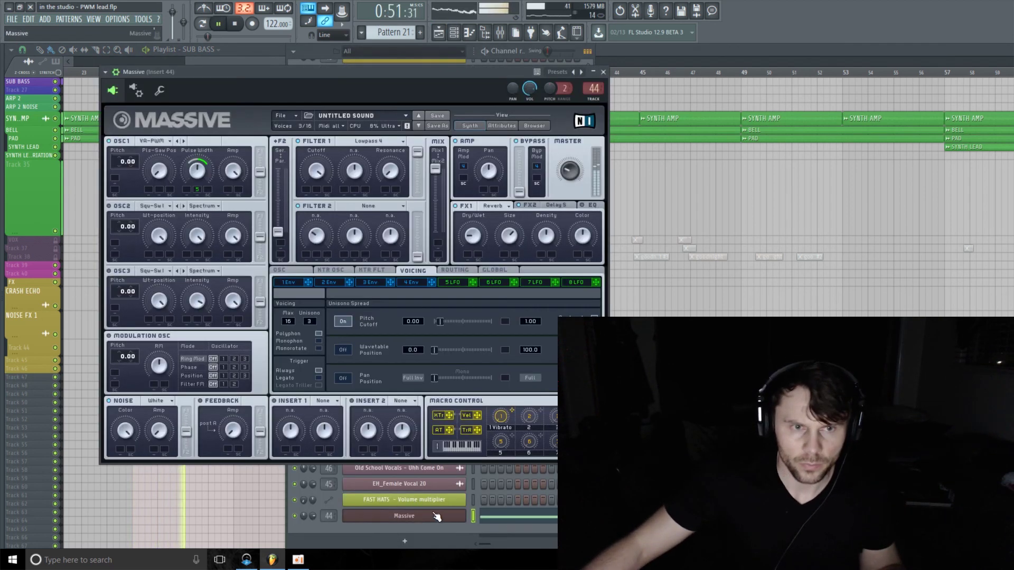
drag(395, 171, 396, 183)
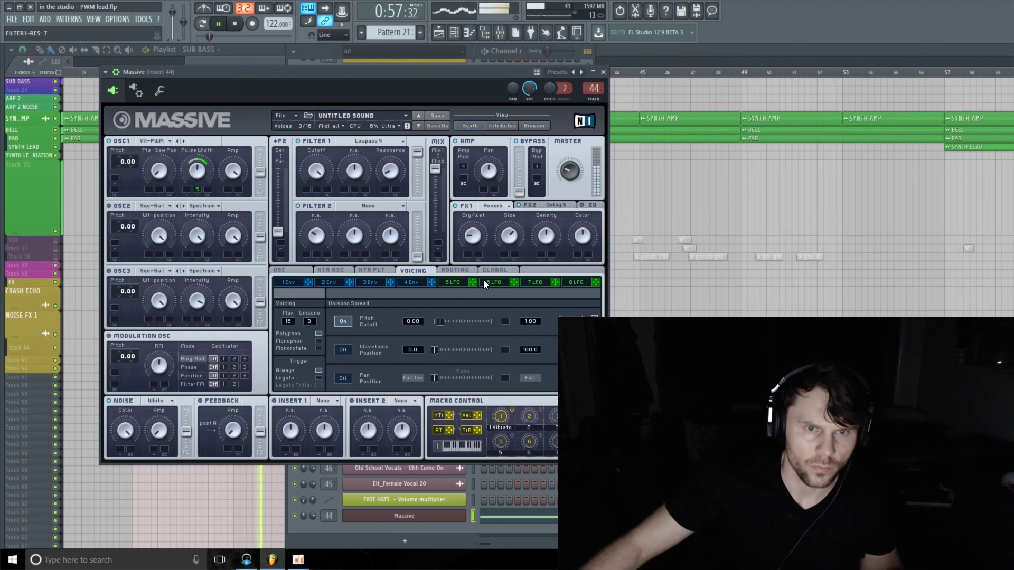
Step: Set LFO 5's rate to 14 and adjust oscillator 1's pulse width
click(453, 282)
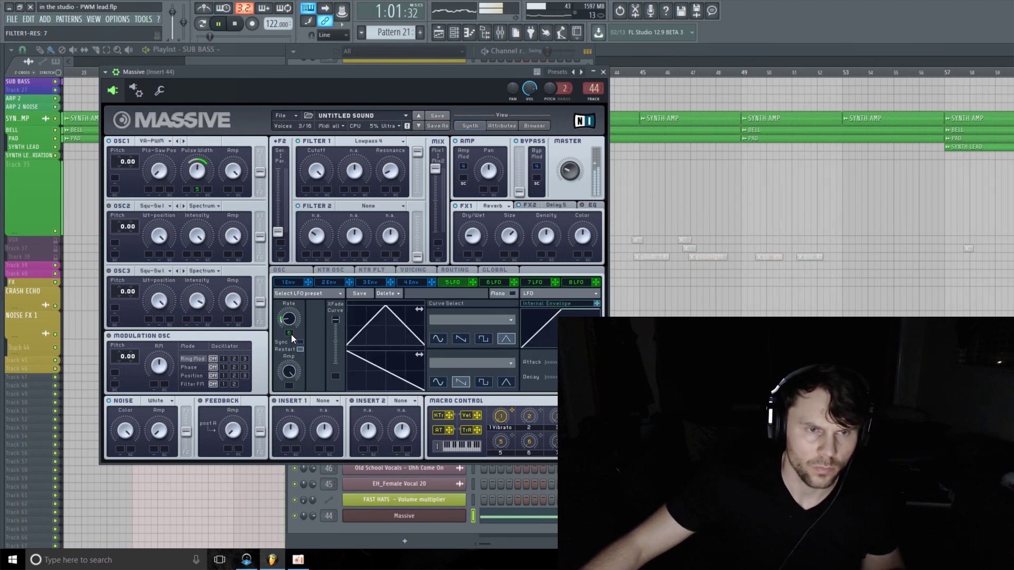
drag(291, 334, 291, 327)
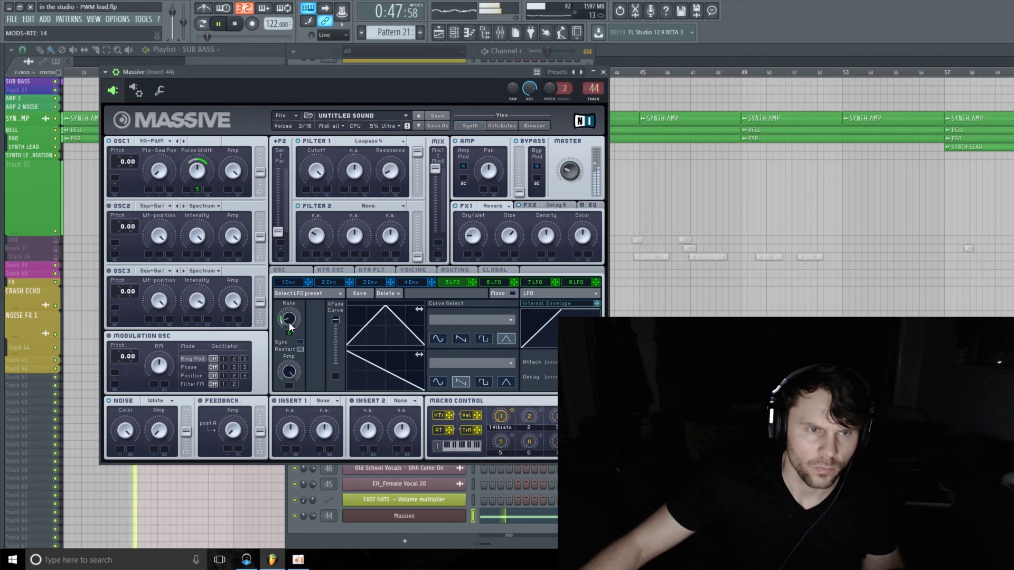
click(487, 282)
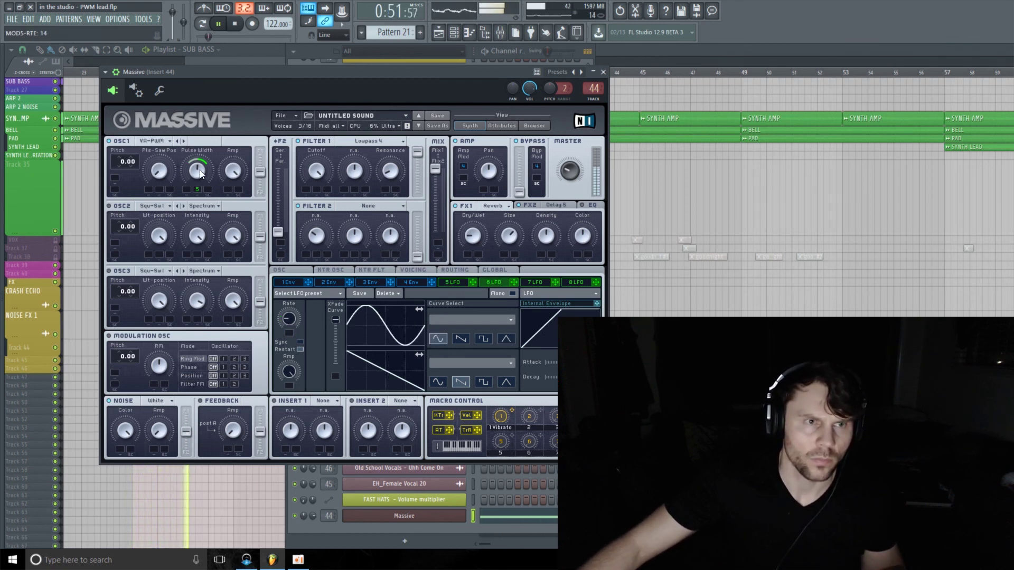
drag(199, 170, 198, 171)
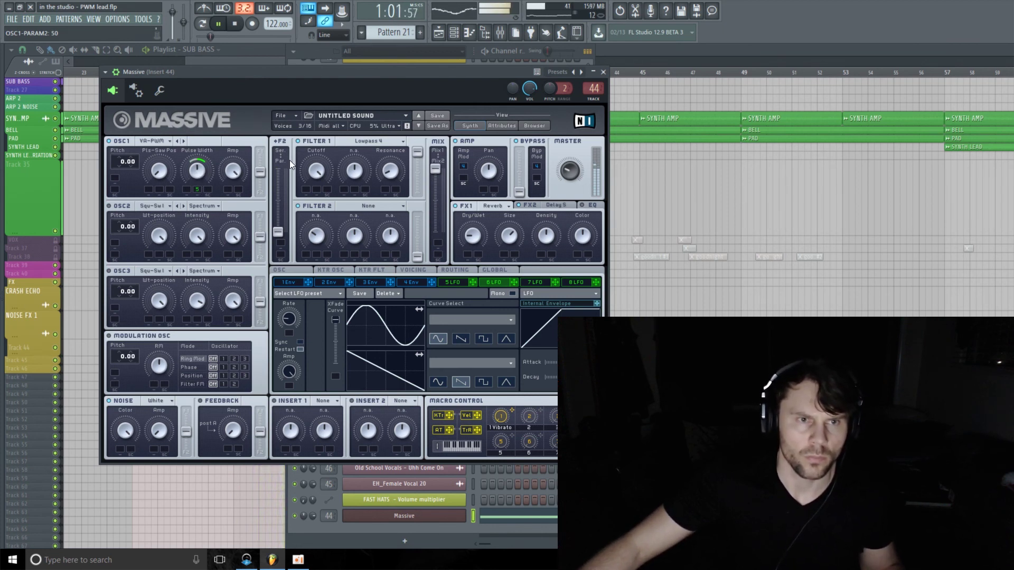
Step: Move Filter 1 cutoff from 75 up to 82, show the mixer and stop playback
drag(314, 179, 318, 188)
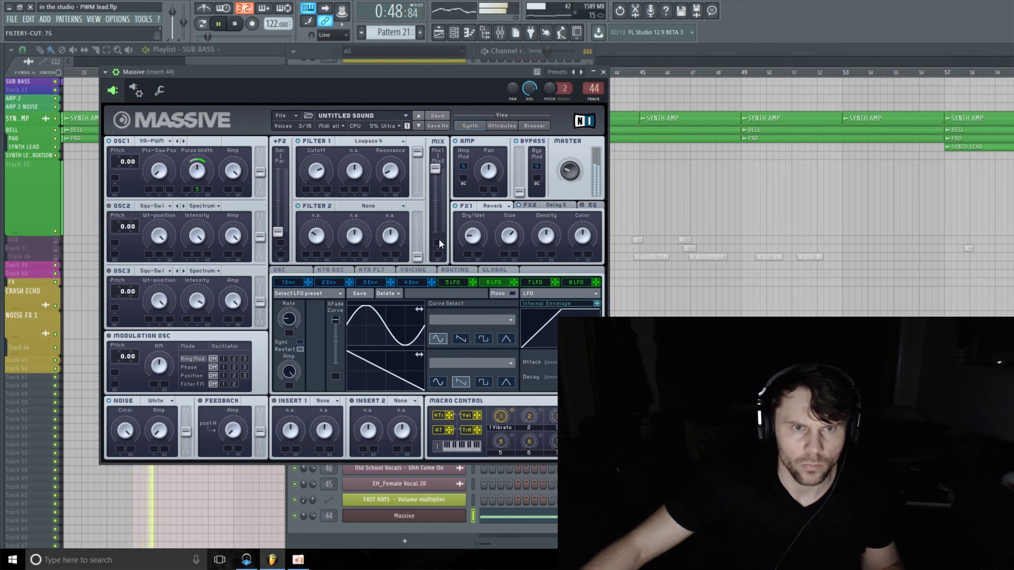
click(465, 237)
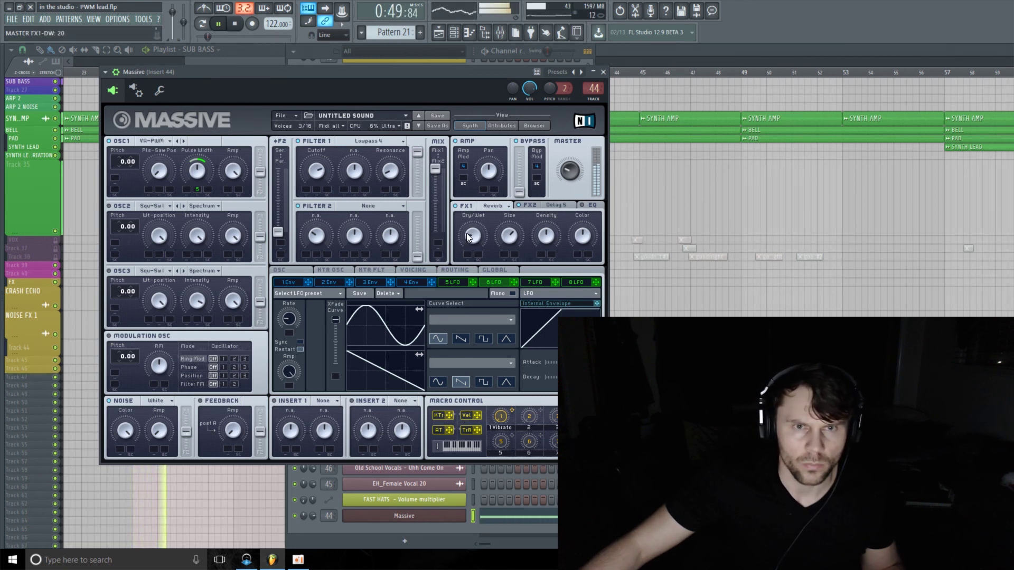
drag(317, 172, 318, 167)
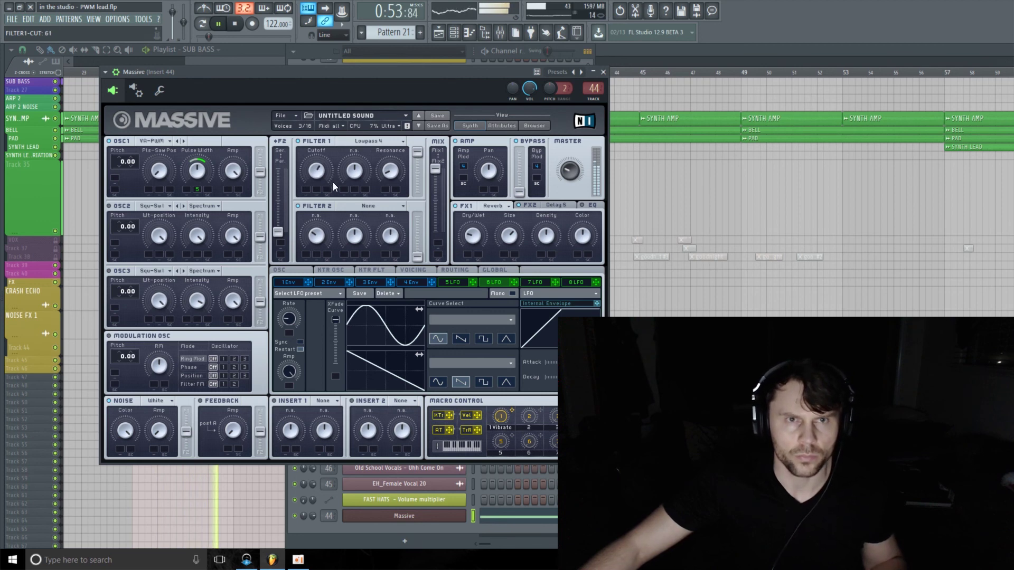
click(499, 34)
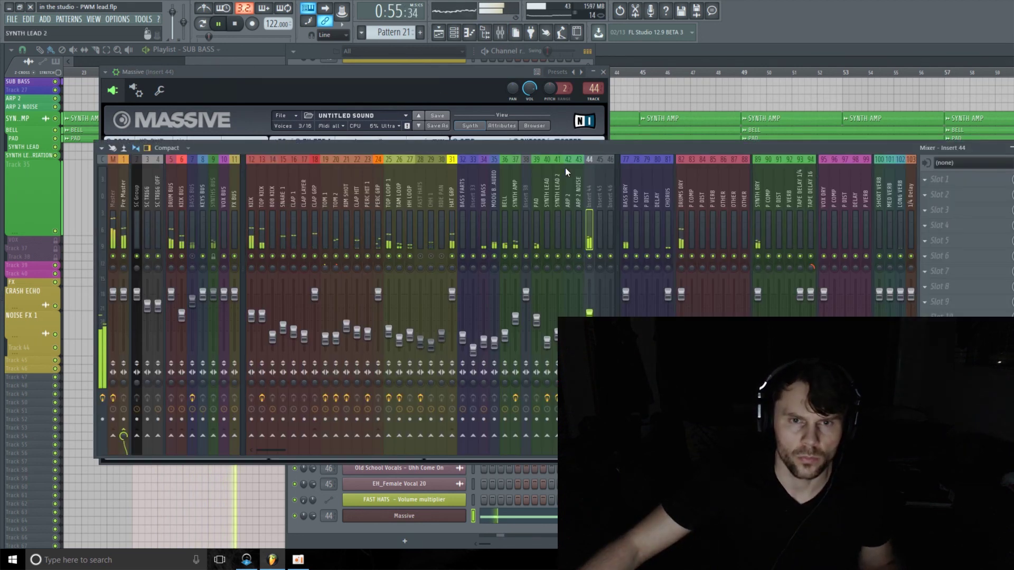
key(space)
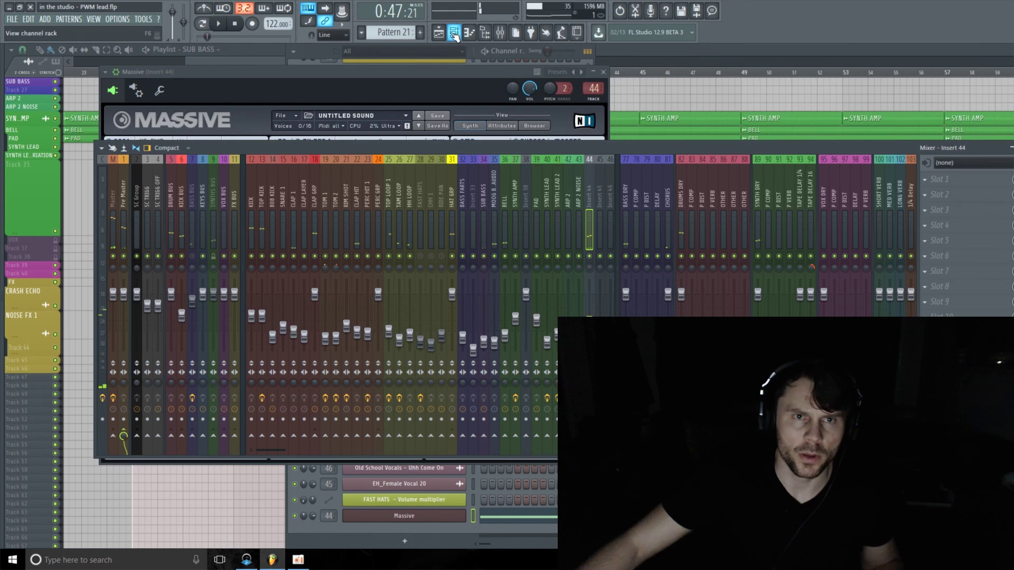
Step: In Massive's piano roll, select all four melody notes and transpose them up an octave
click(485, 33)
right_click(429, 515)
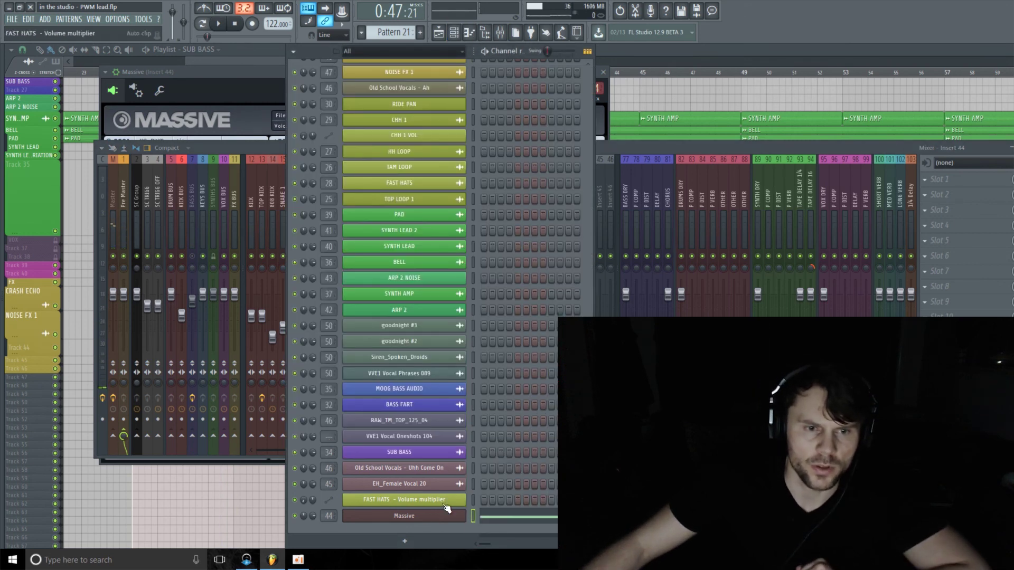
click(488, 418)
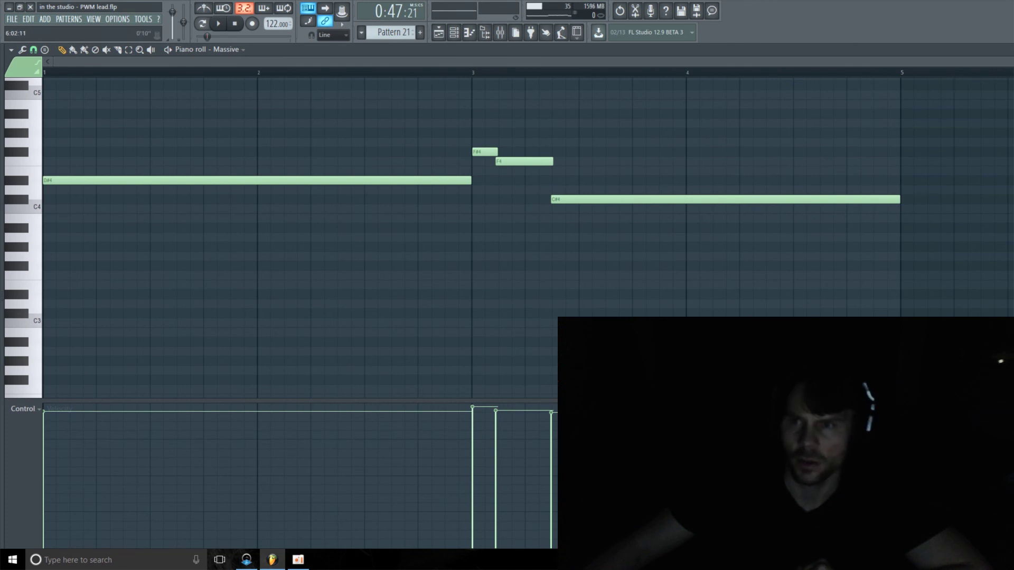
scroll(844, 164, down, 1)
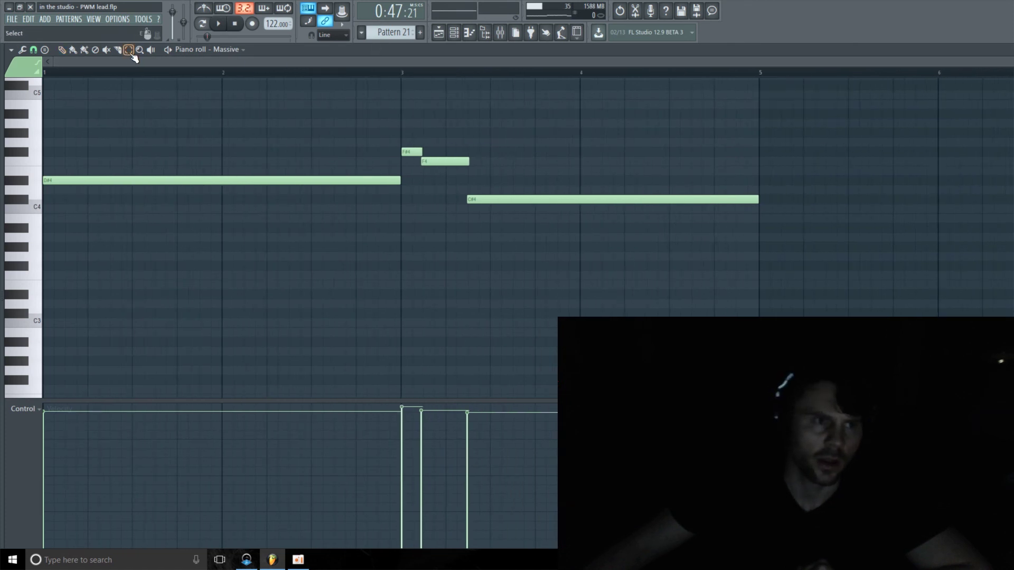
drag(770, 139, 79, 353)
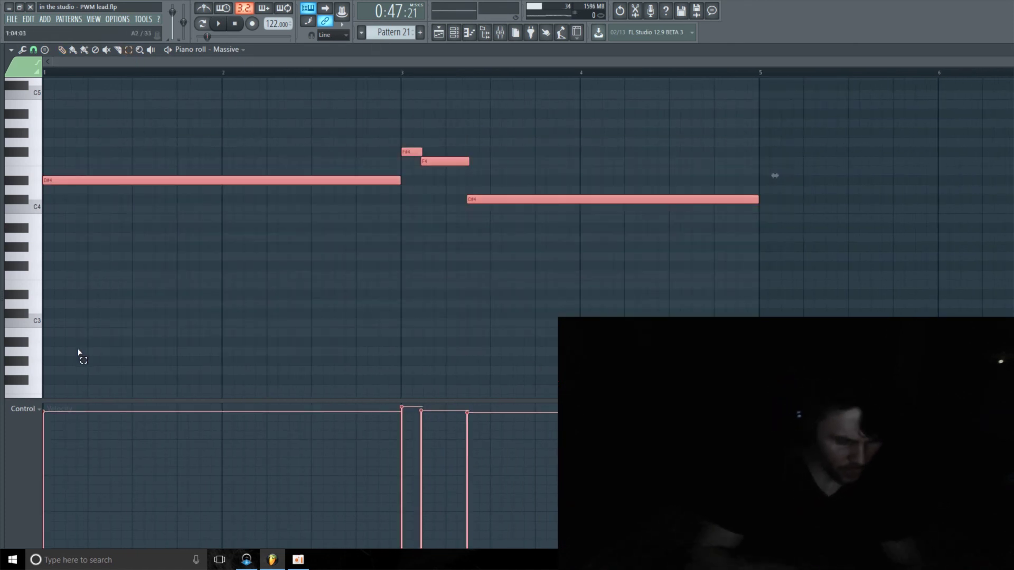
key(ctrl+Up)
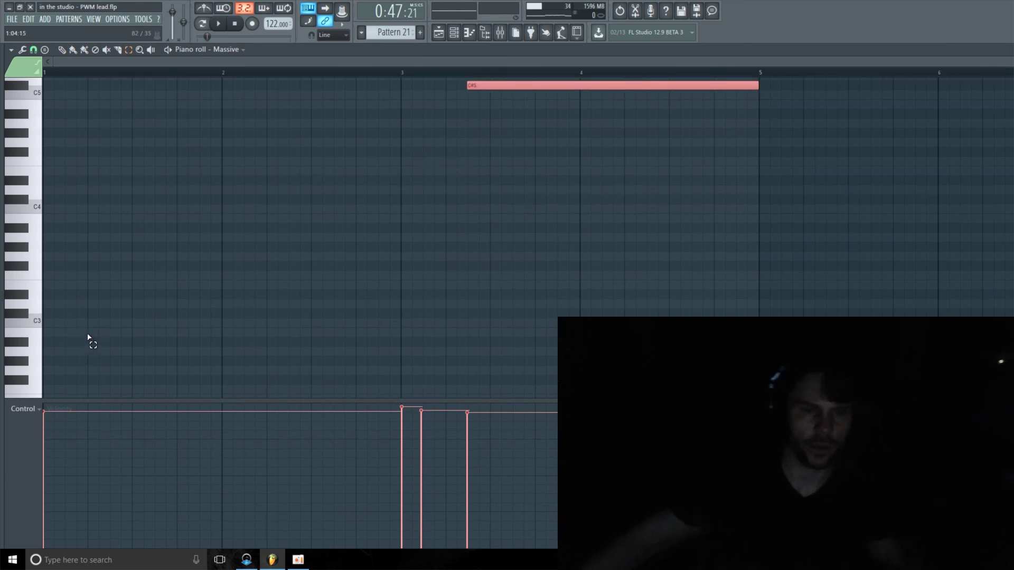
scroll(211, 306, up, 3)
scroll(317, 238, up, 2)
Step: Switch to the playlist, show the mixer, start playback and reopen the Massive plugin window
click(461, 32)
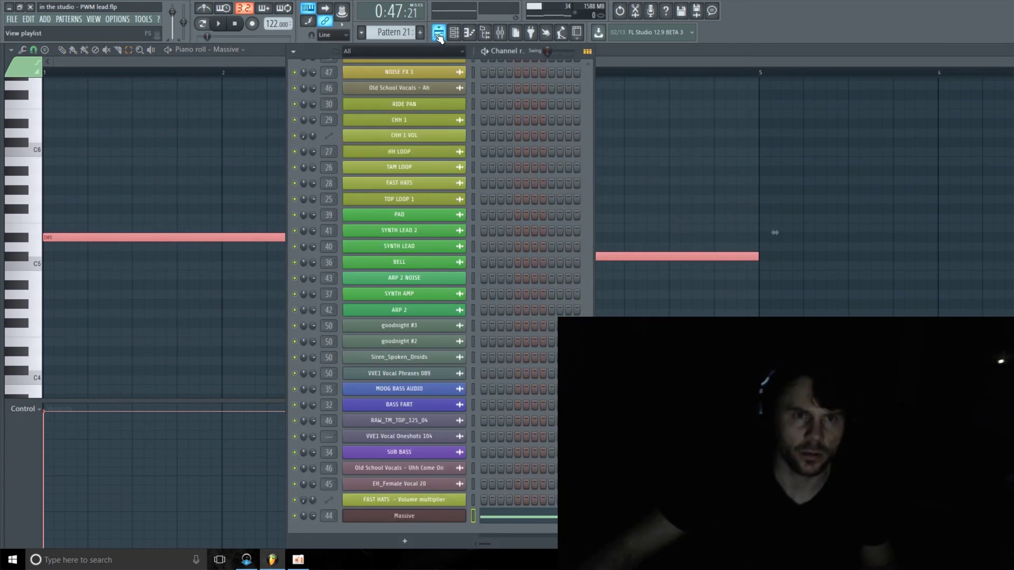
click(438, 32)
click(454, 32)
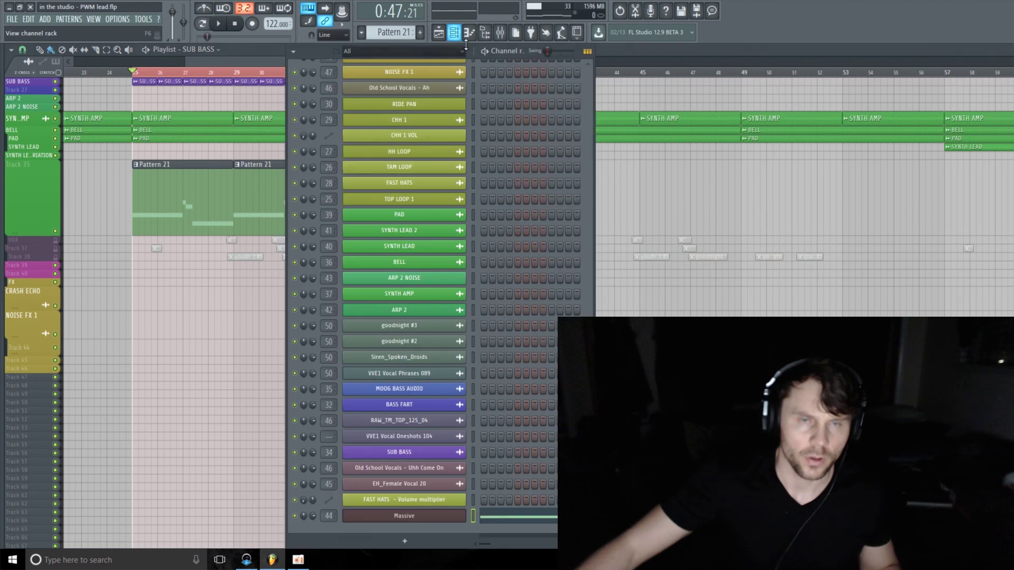
click(500, 33)
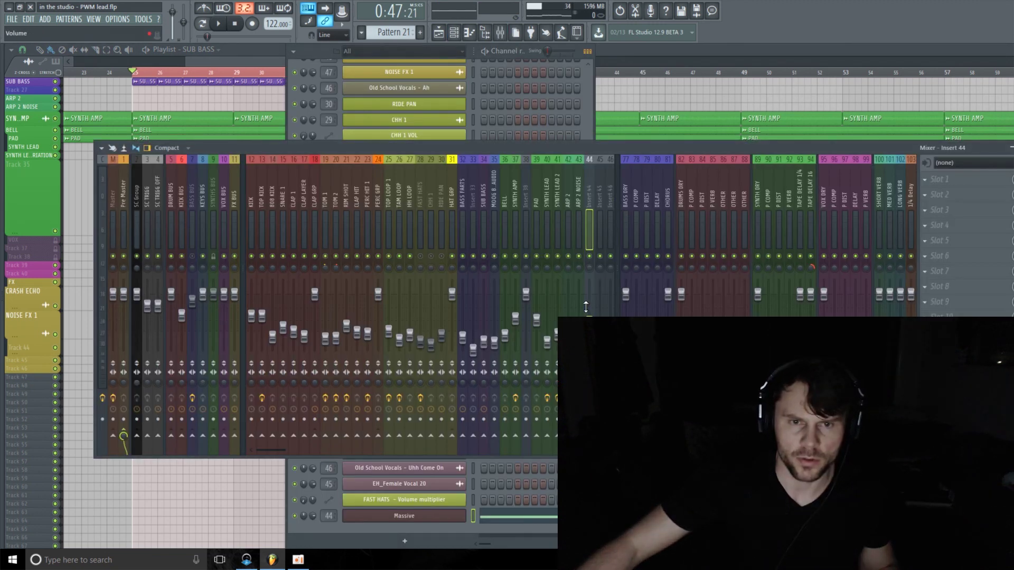
key(space)
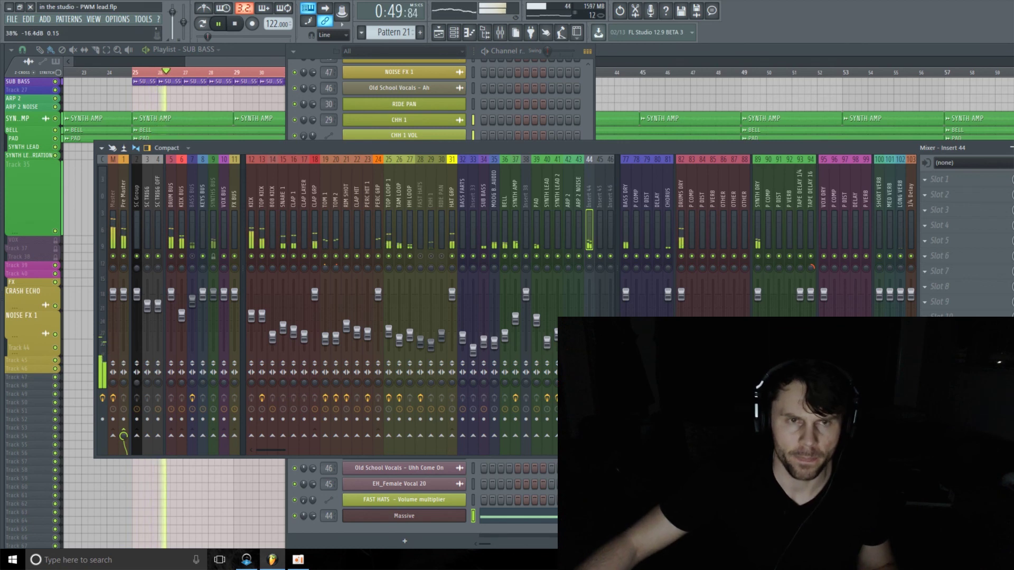
click(427, 83)
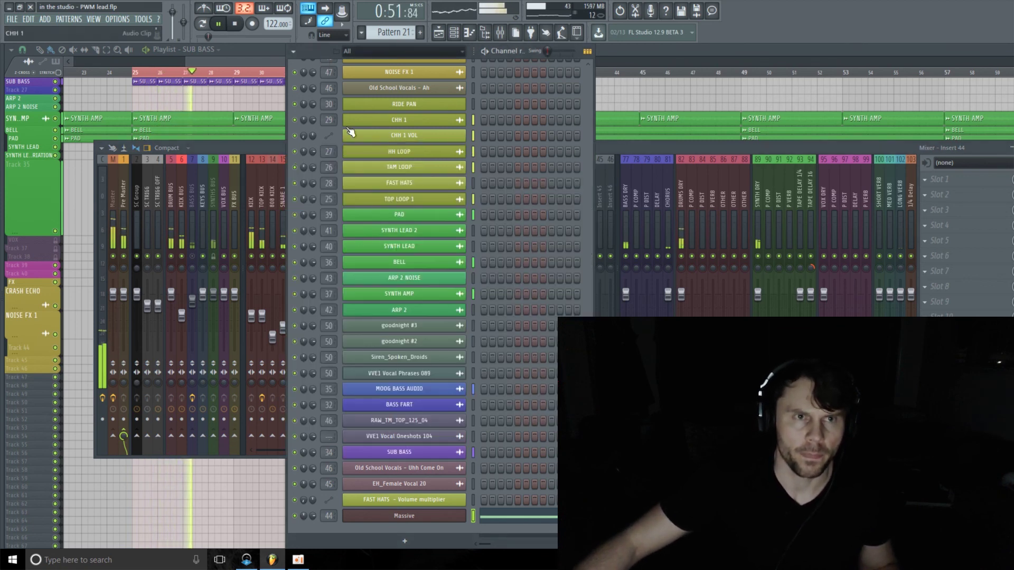
click(430, 516)
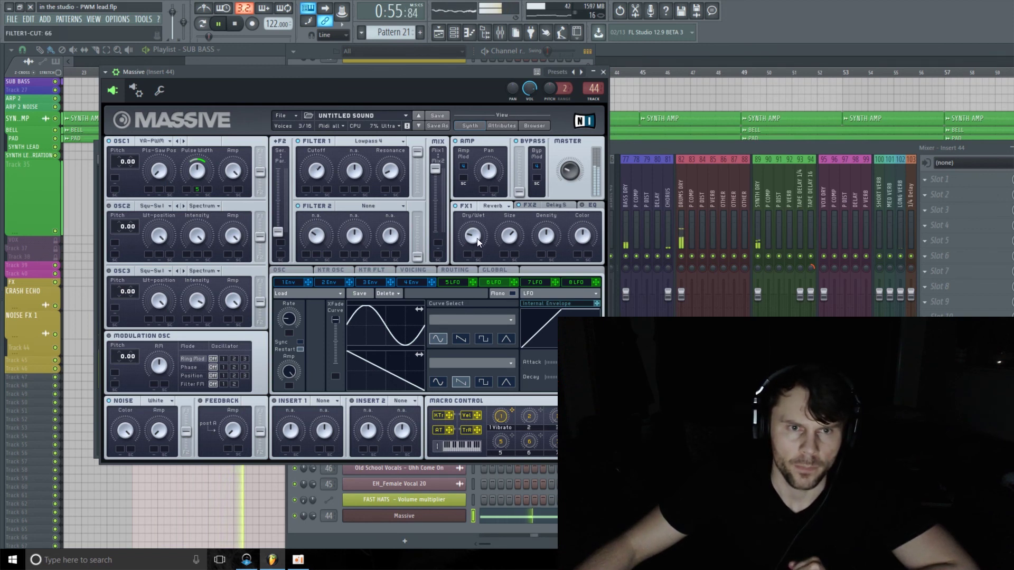
Step: Enlarge the FX1 reverb size and raise Filter 1 resonance from 14 to 28
scroll(510, 238, up, 3)
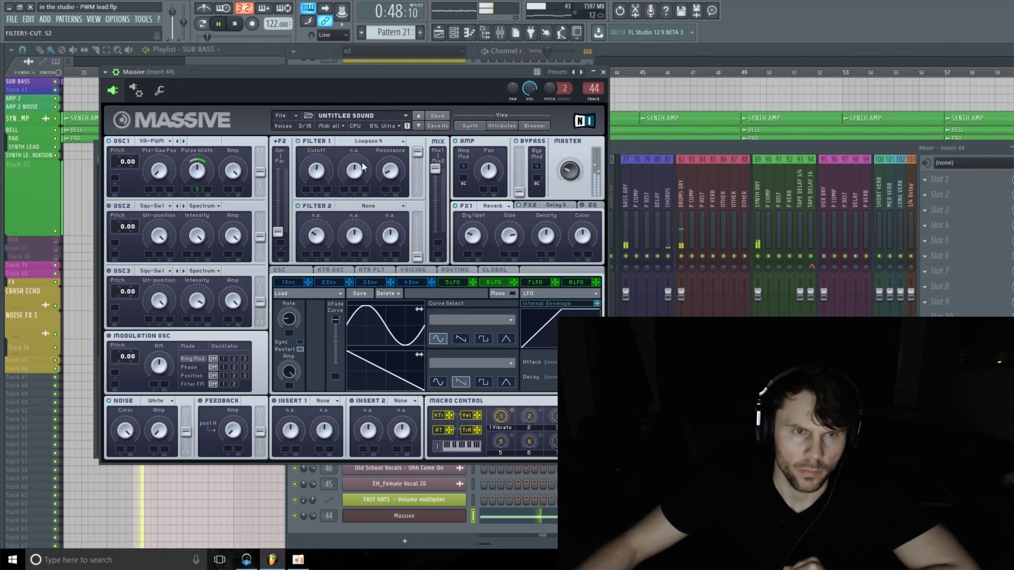
drag(390, 167, 395, 154)
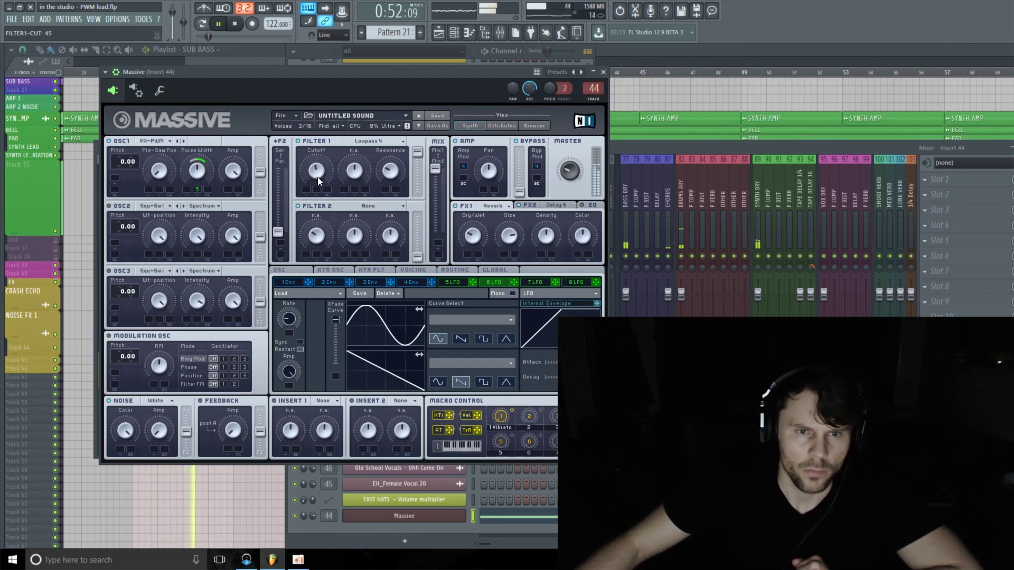
drag(318, 187, 332, 179)
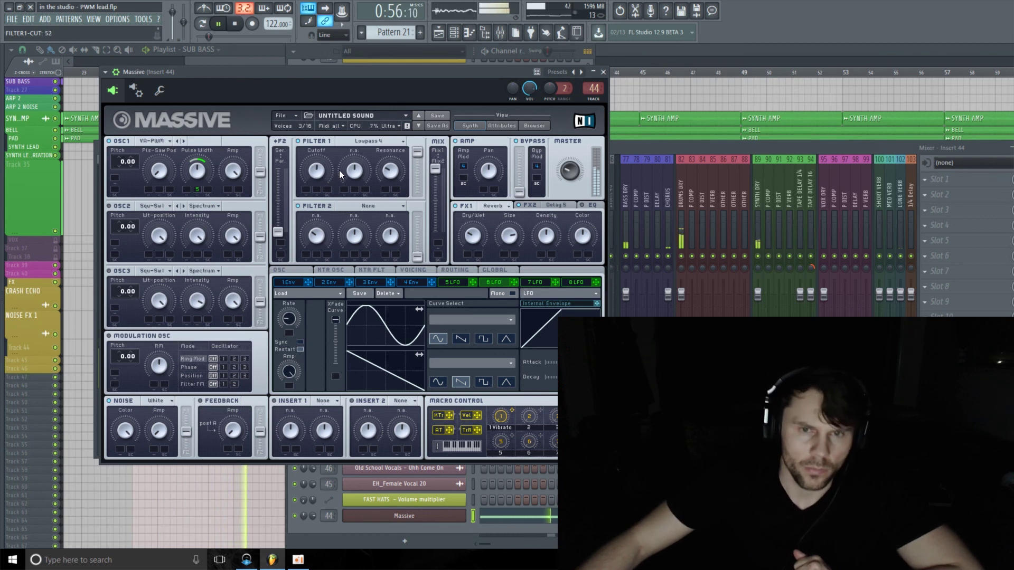
Step: Retune Filter 1 cutoff through 50 and 44 up to 80, then stop playback
click(639, 173)
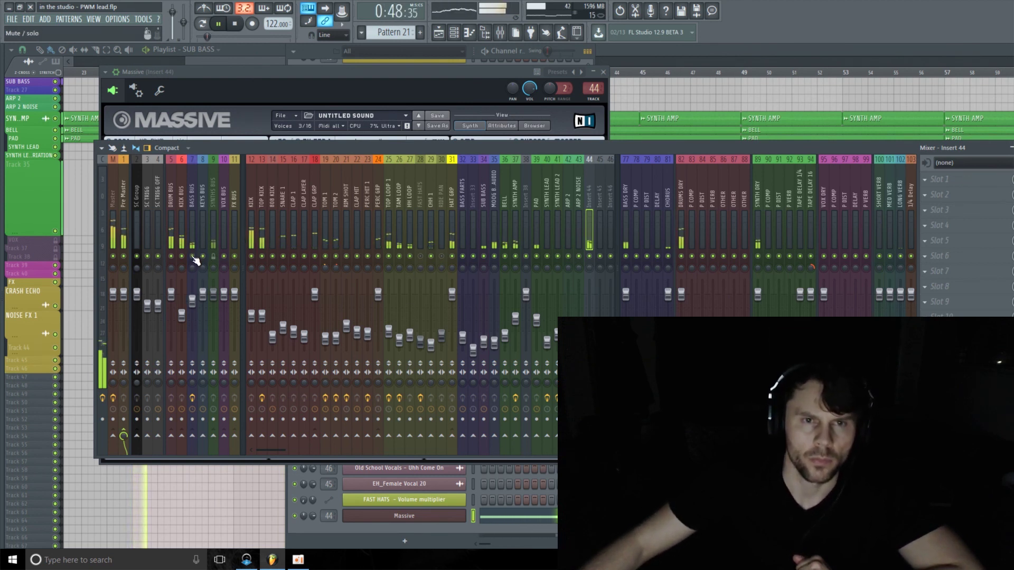
click(477, 77)
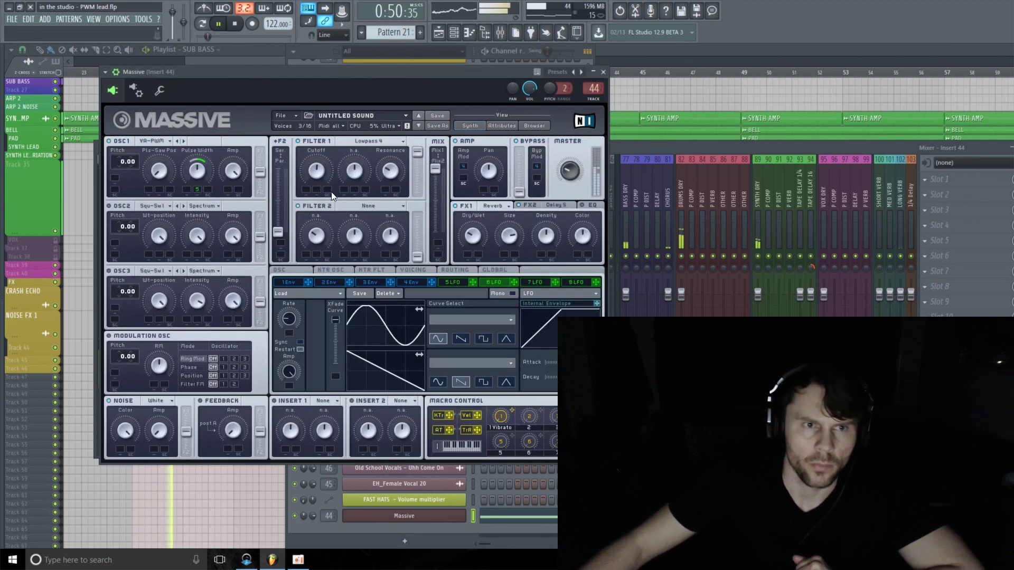
drag(316, 178, 322, 176)
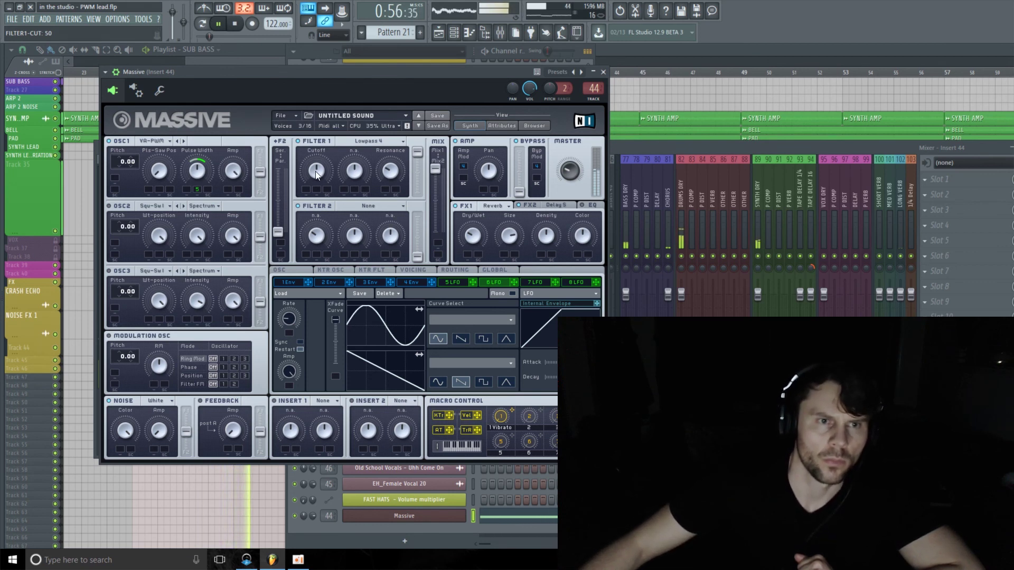
drag(316, 171, 326, 174)
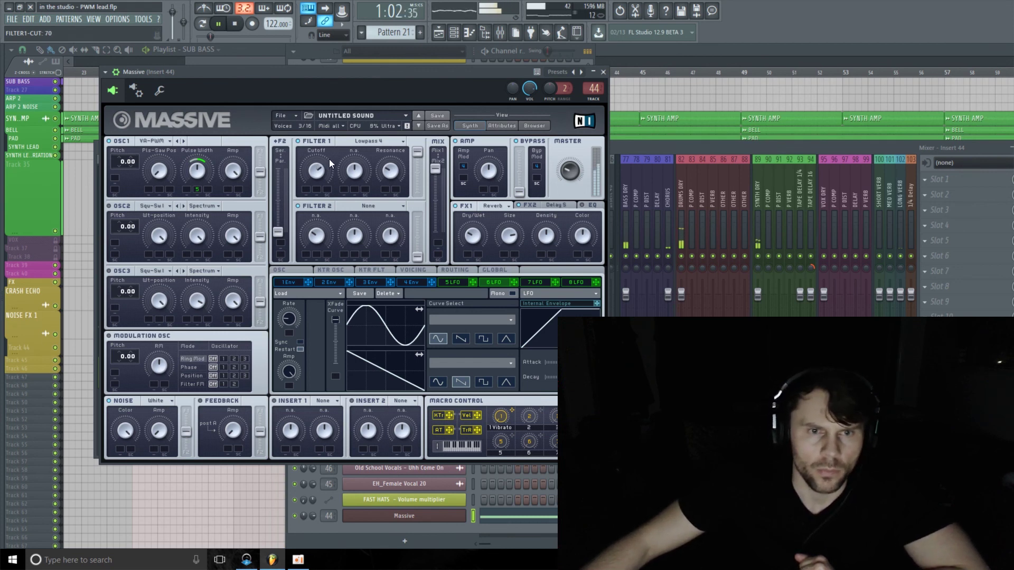
drag(328, 160, 336, 194)
key(space)
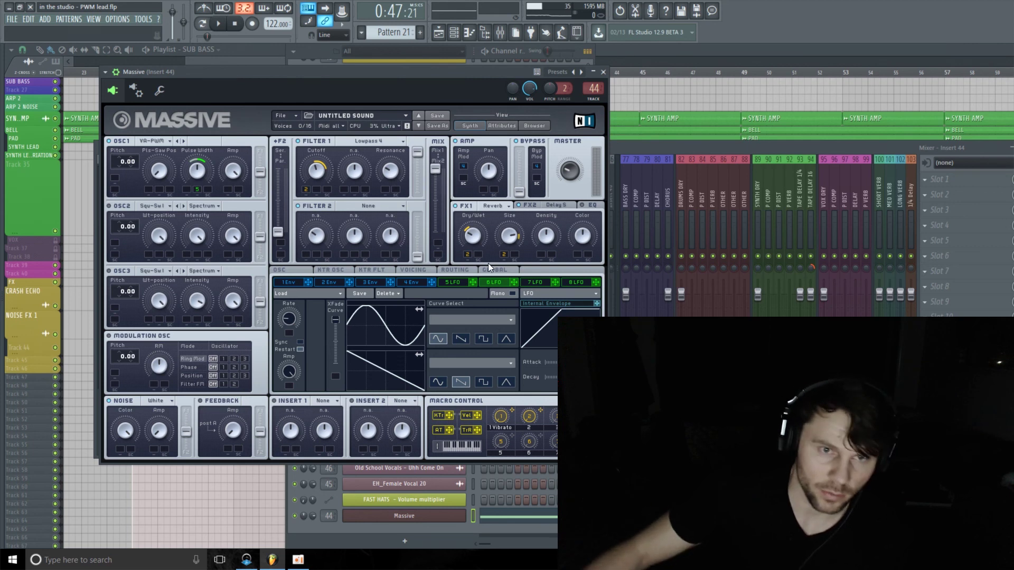
Step: Assign macro 2 to the FX2 delay's dry/wet knob
click(549, 205)
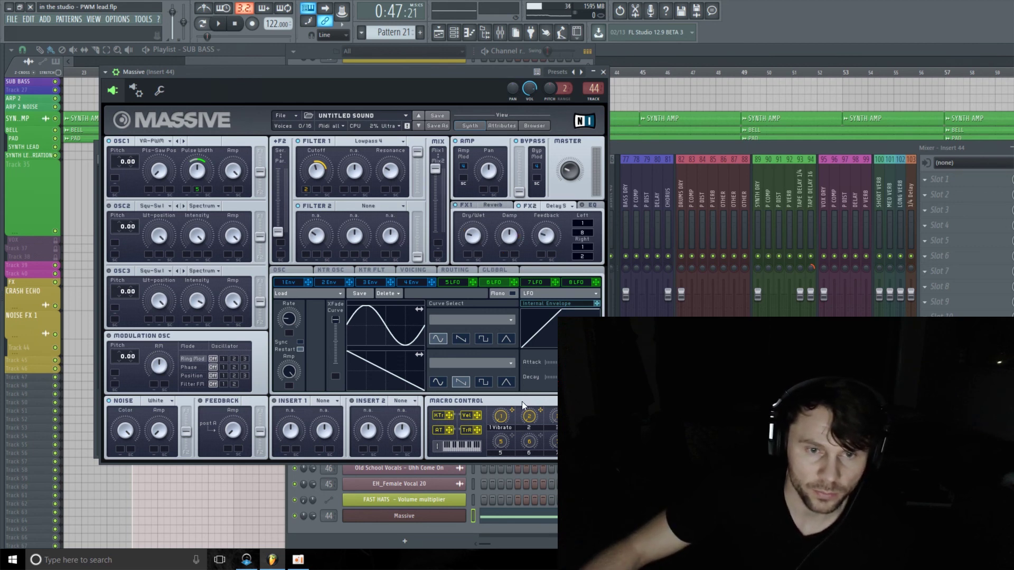
drag(541, 413, 482, 248)
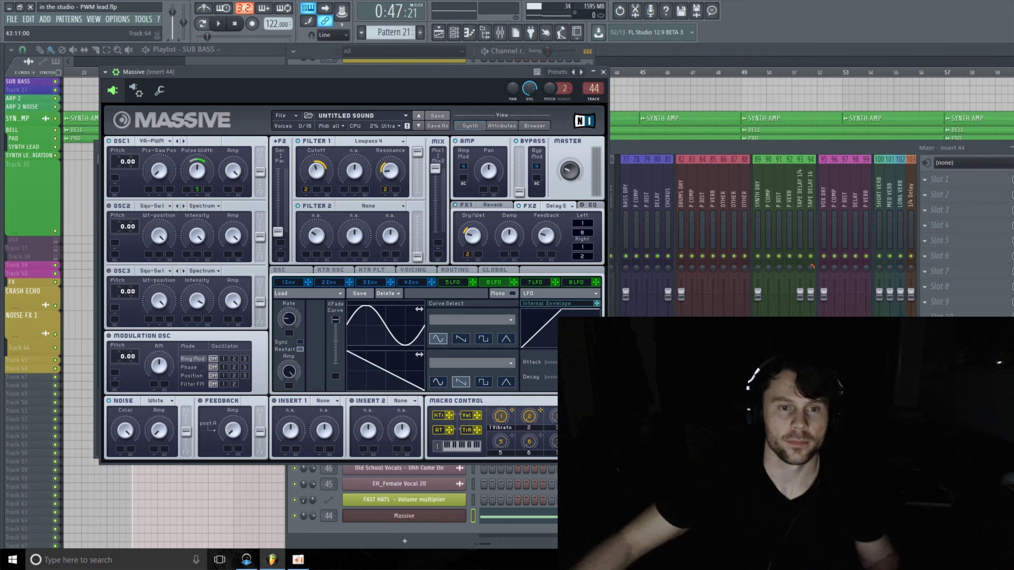
Step: Play the melody to audition the macro-controlled patch, then bring the mixer forward
key(space)
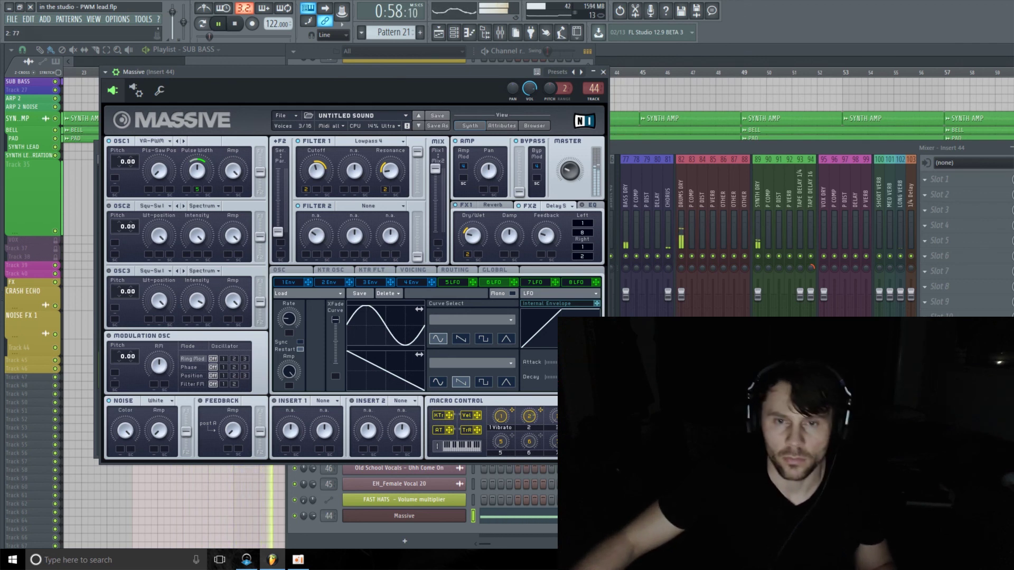
click(673, 147)
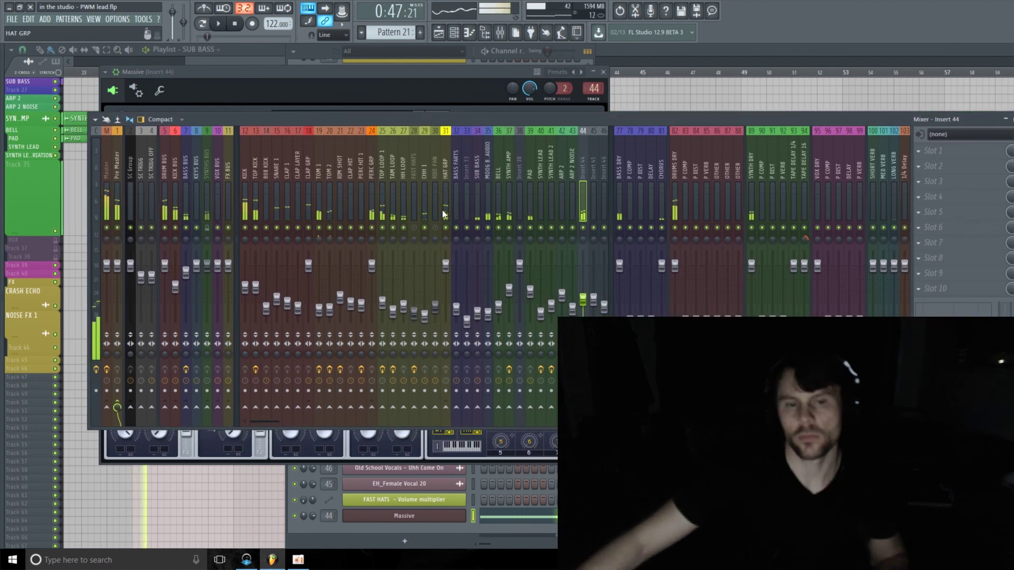
Step: Stop song playback in FL Studio
key(space)
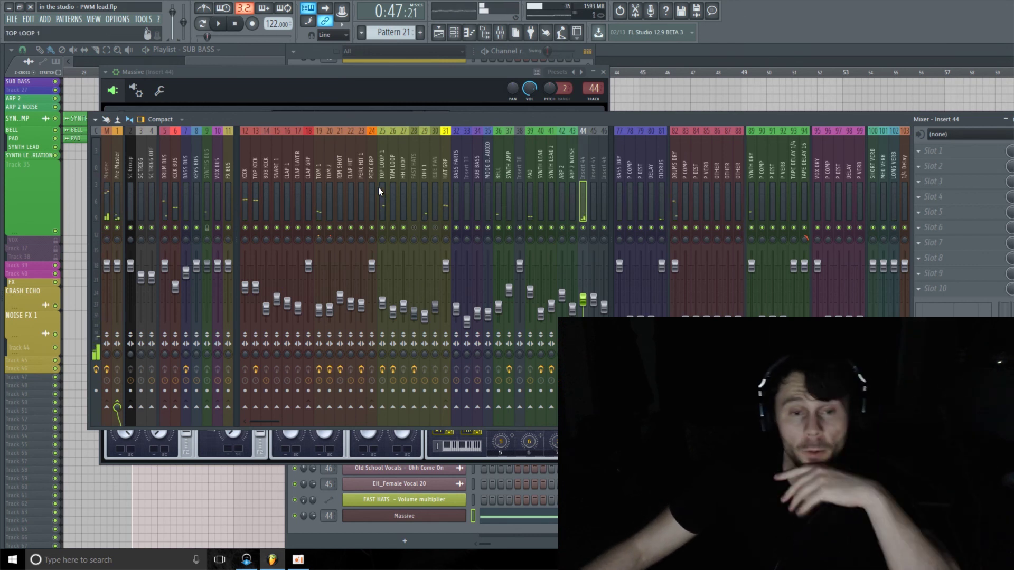